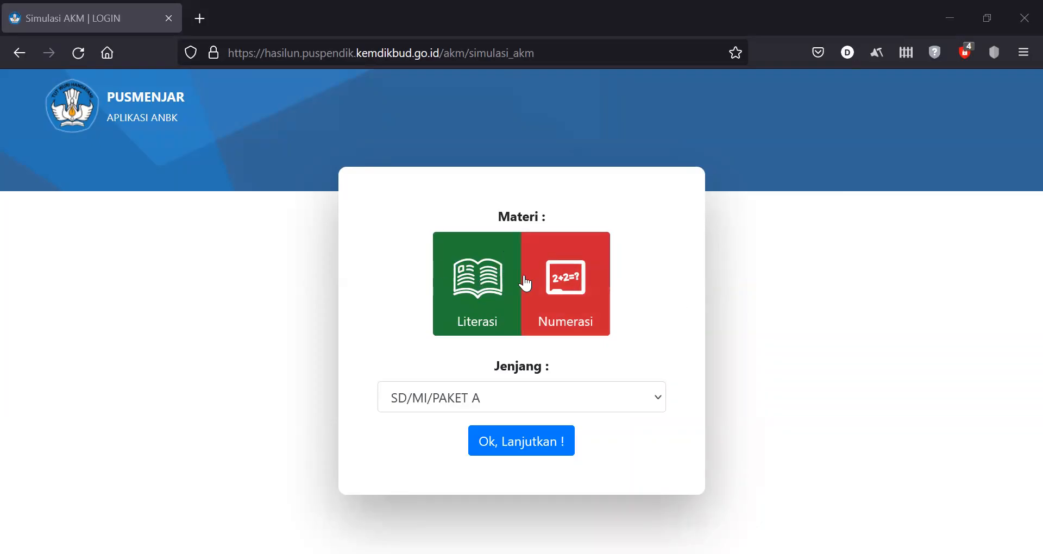
- Choose the Literasi subject with the SD/MI/PAKET A level
left_click(485, 282)
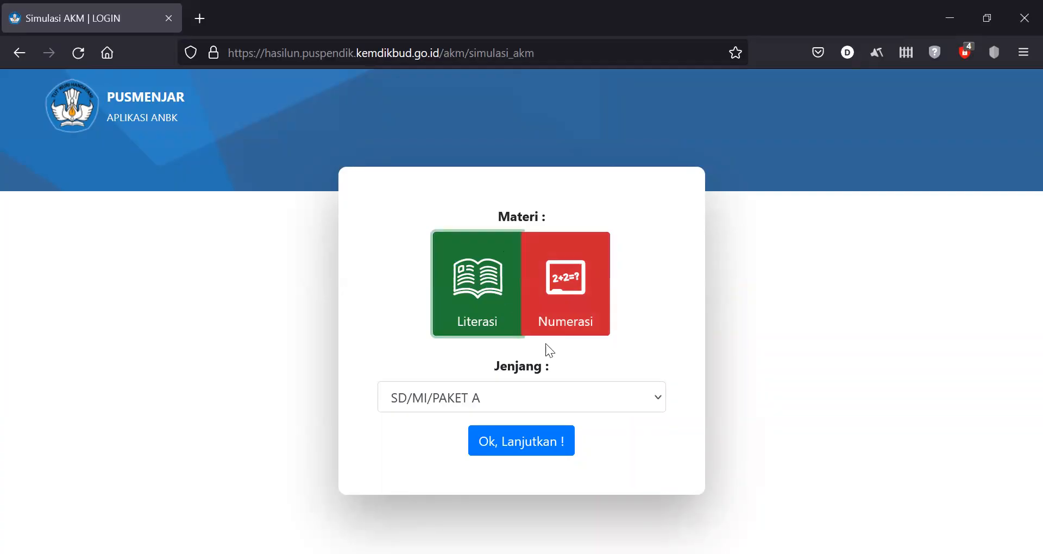
left_click(630, 390)
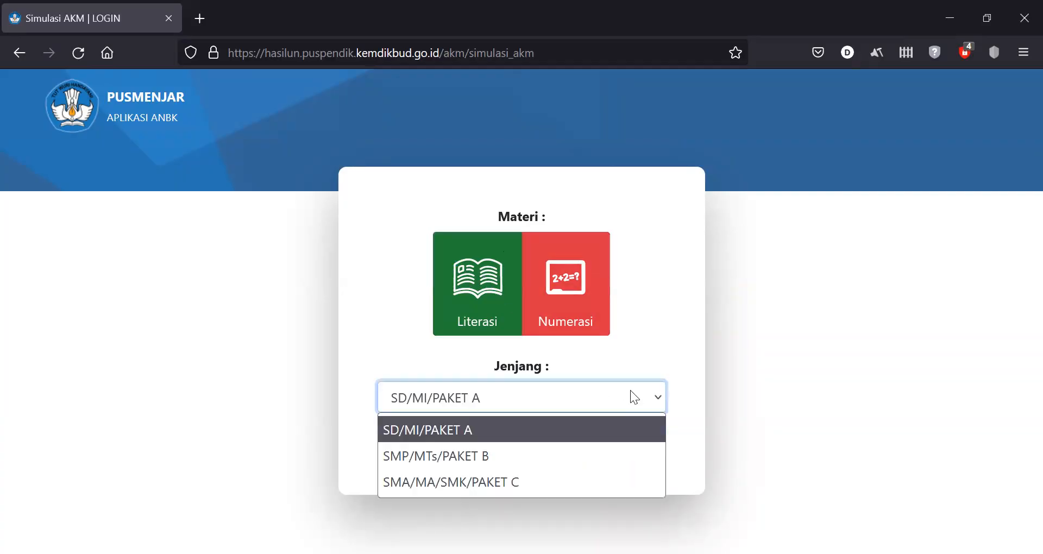
left_click(598, 432)
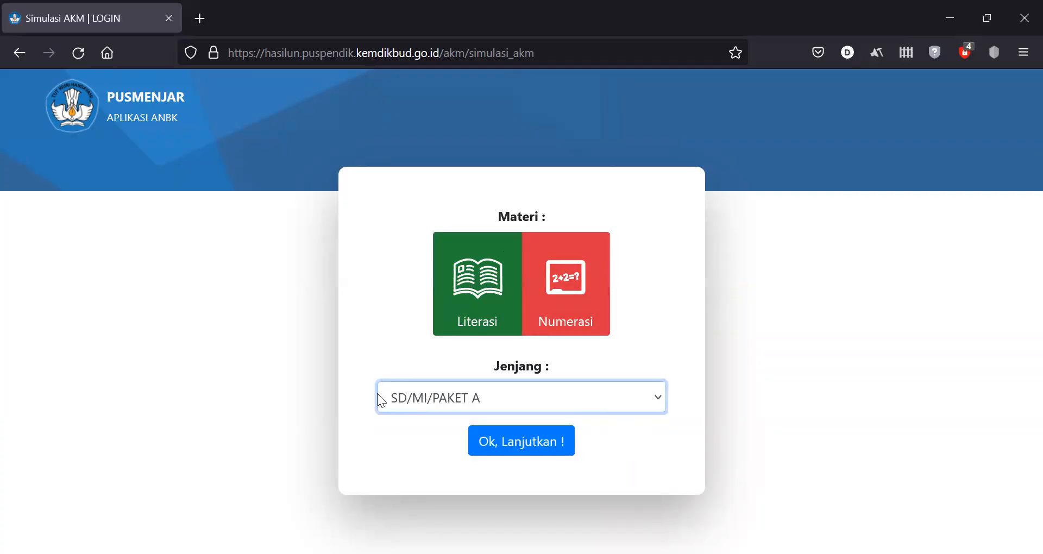
- Continue to the login page, briefly reveal the prefilled password, and log in
left_click(530, 445)
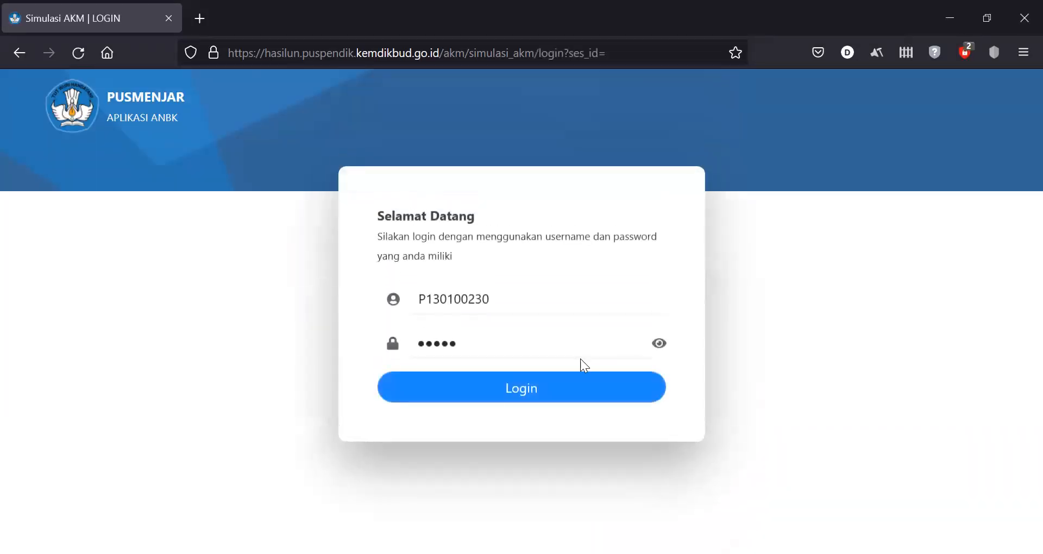
left_click(503, 303)
double_click(503, 303)
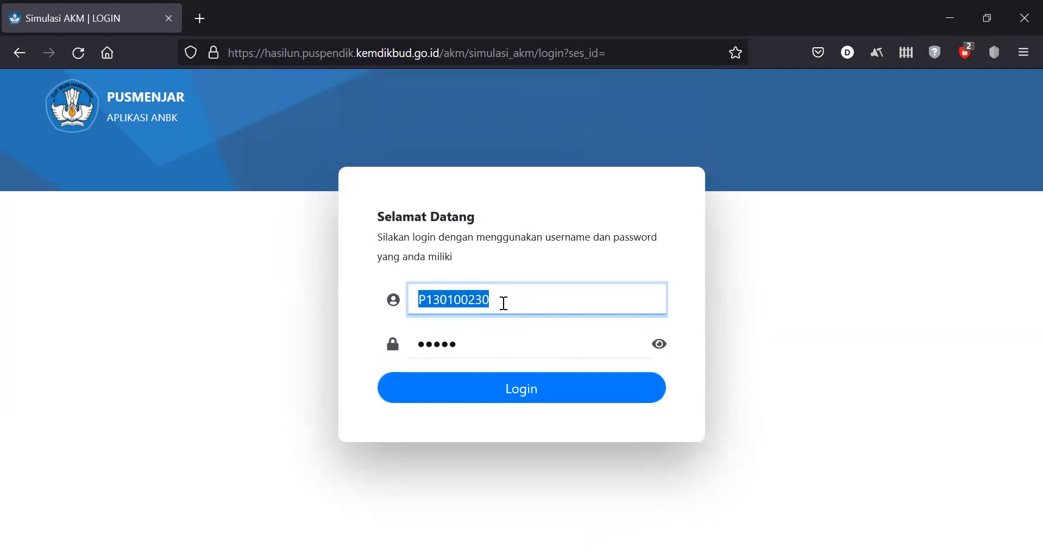
left_click(659, 344)
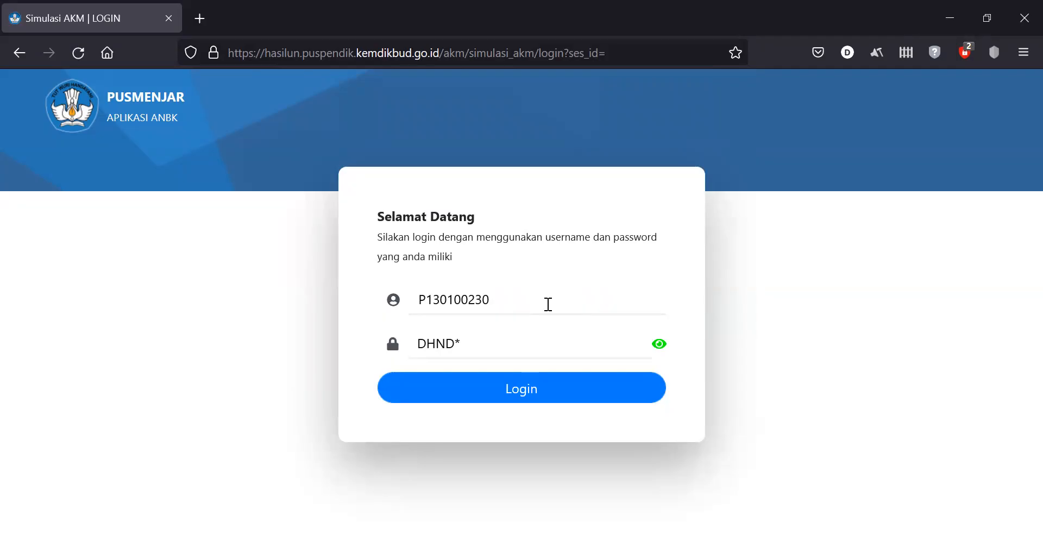
left_click(659, 345)
left_click(570, 387)
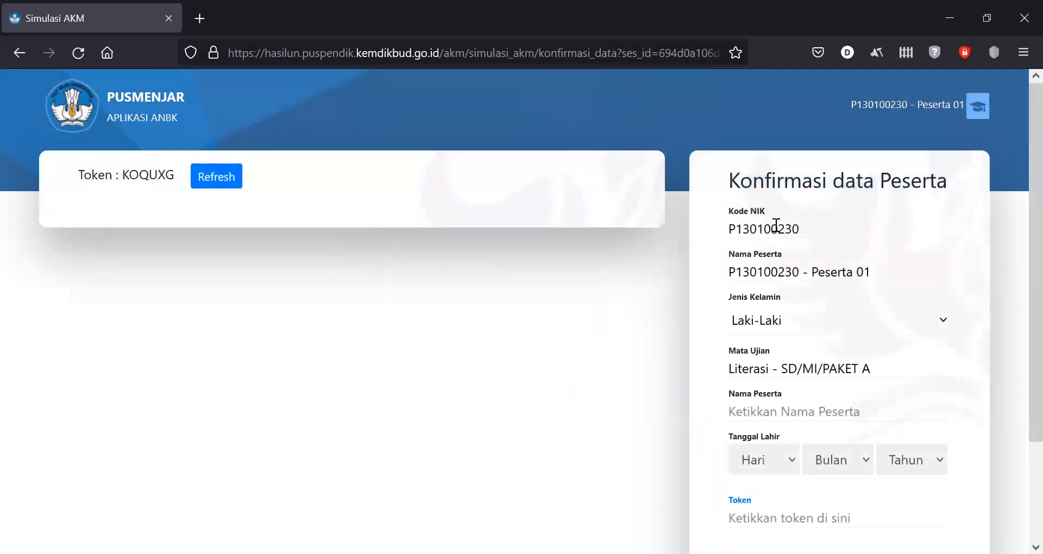
- Enter the participant's name and set the birth date to 01 Januari 2009
scroll(1021, 232, "down", 1)
scroll(1021, 232, "down", 1)
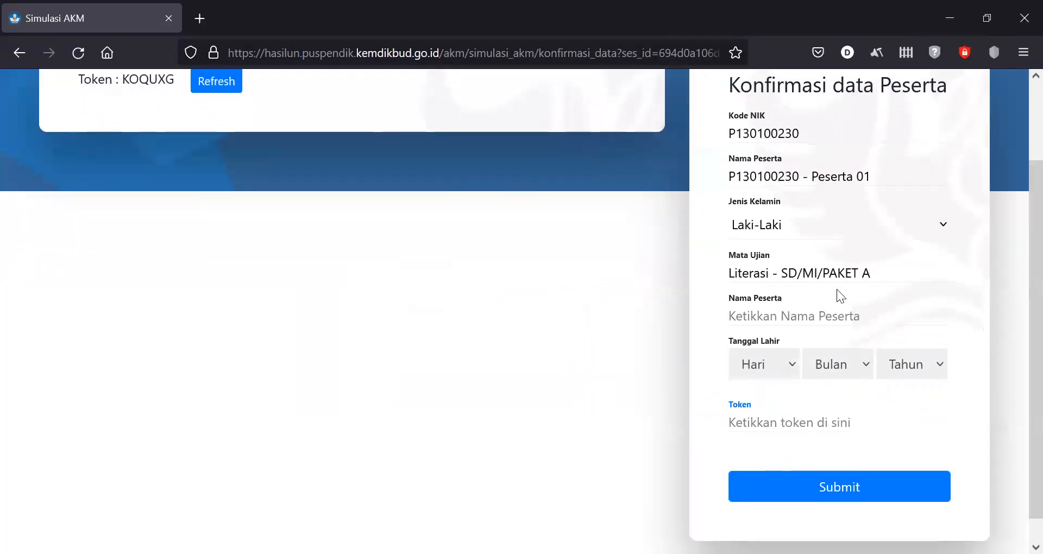
left_click(802, 314)
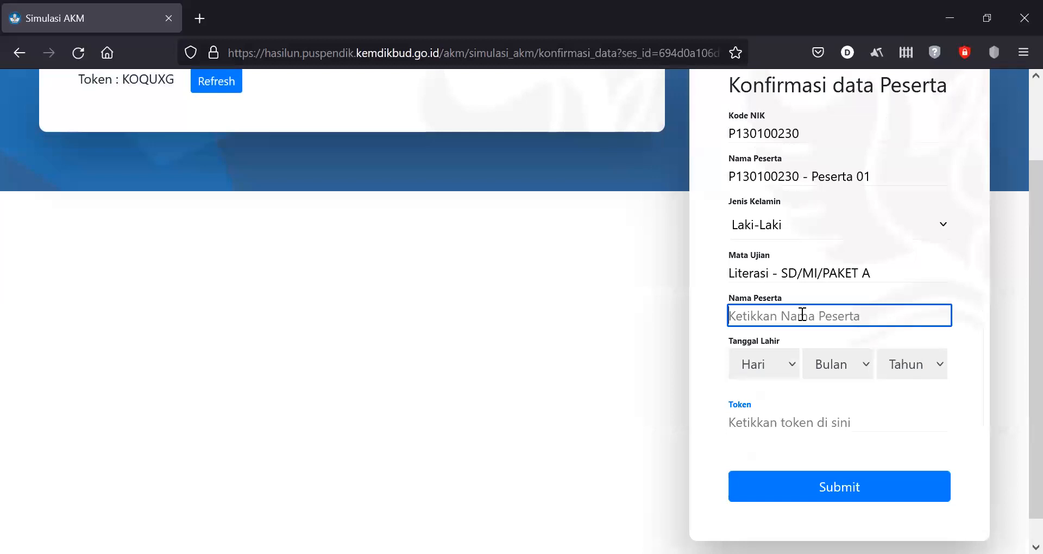
key("Tab")
key("Down")
key("Tab")
key("Down")
key("Tab")
key("Down")
key("Down")
key("Down")
key("Down")
key("Down")
key("Down")
key("Down")
key("Down")
key("Down")
key("Down")
key("Down")
key("Down")
key("Down")
key("Down")
key("Down")
key("Down")
key("Down")
key("Down")
key("Down")
key("Down")
key("Down")
key("Down")
key("Down")
key("Up")
key("Up")
key("Up")
key("Up")
key("Up")
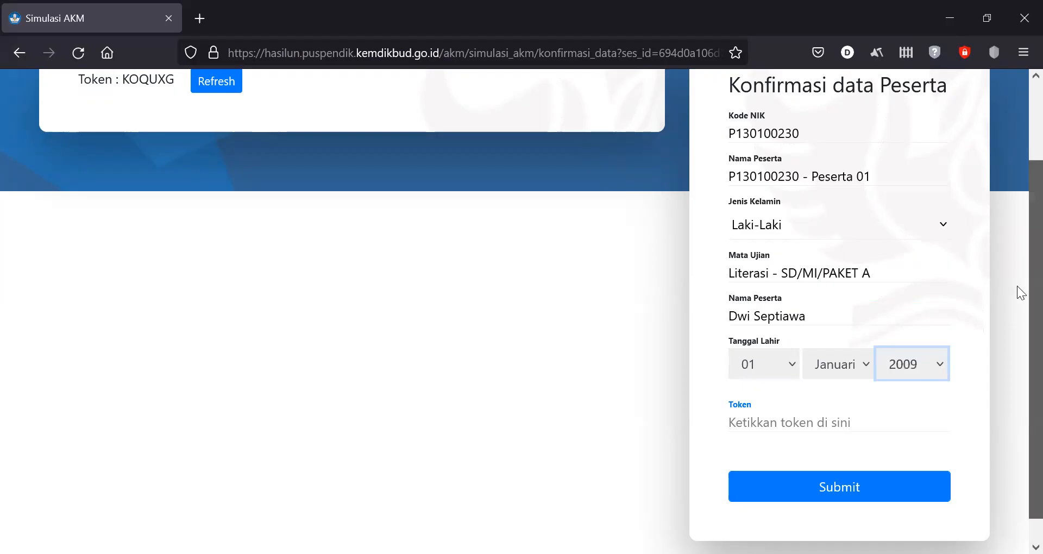
- Copy the displayed token into the Token field and submit the confirmation
scroll(1021, 215, "up", 2)
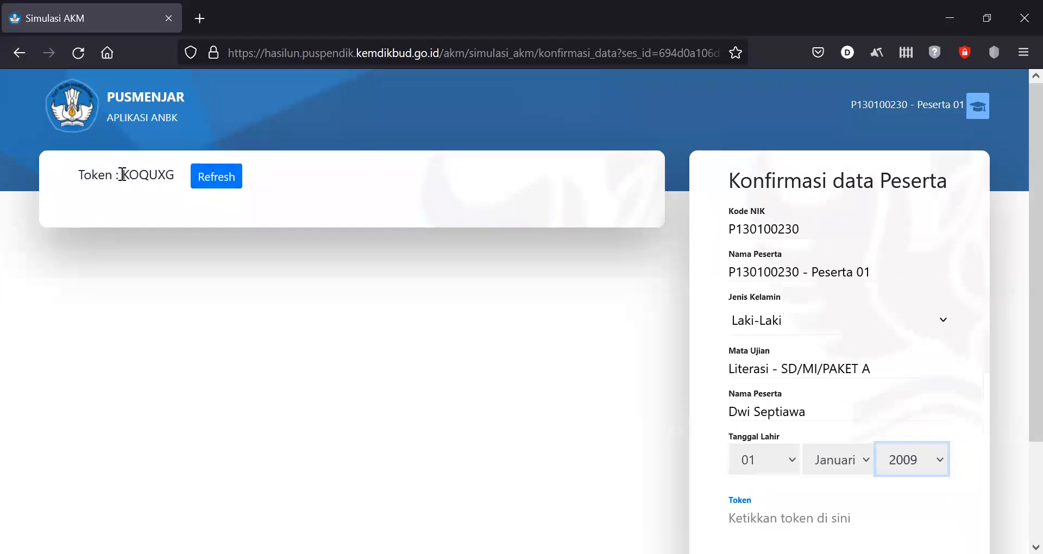
left_click_drag(121, 173, 174, 175)
right_click(174, 174)
left_click(186, 190)
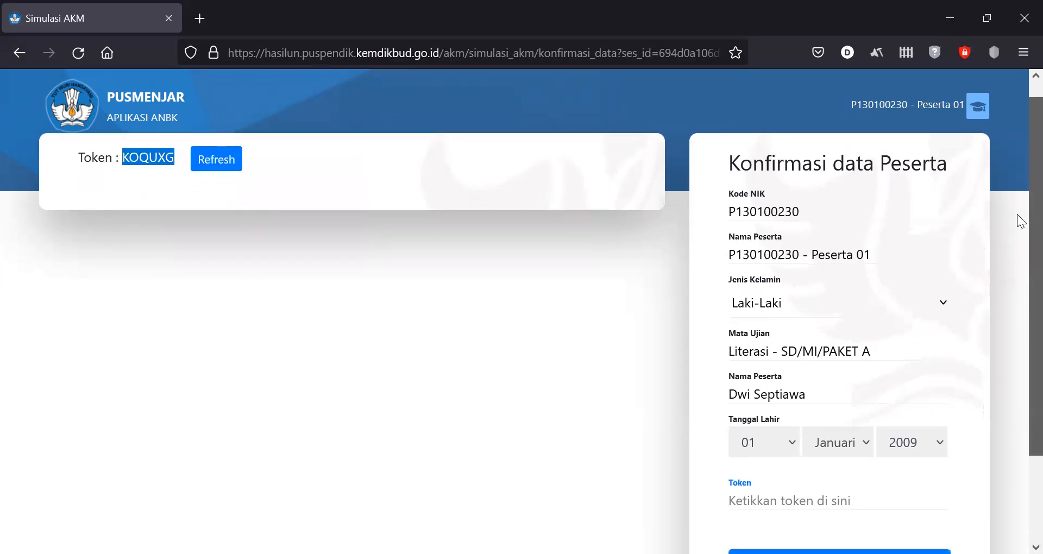
scroll(1016, 229, "down", 3)
left_click(802, 394)
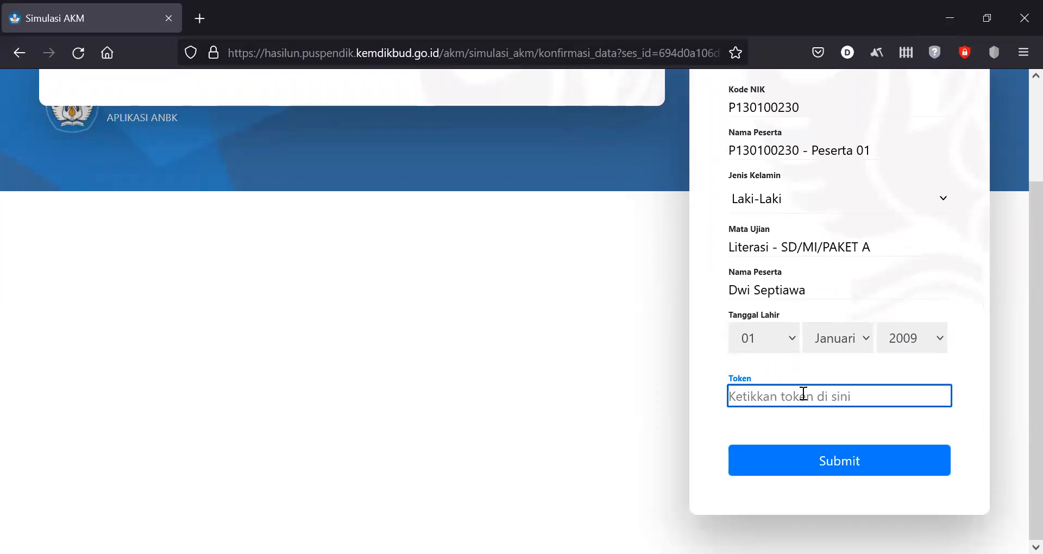
key("ctrl+v")
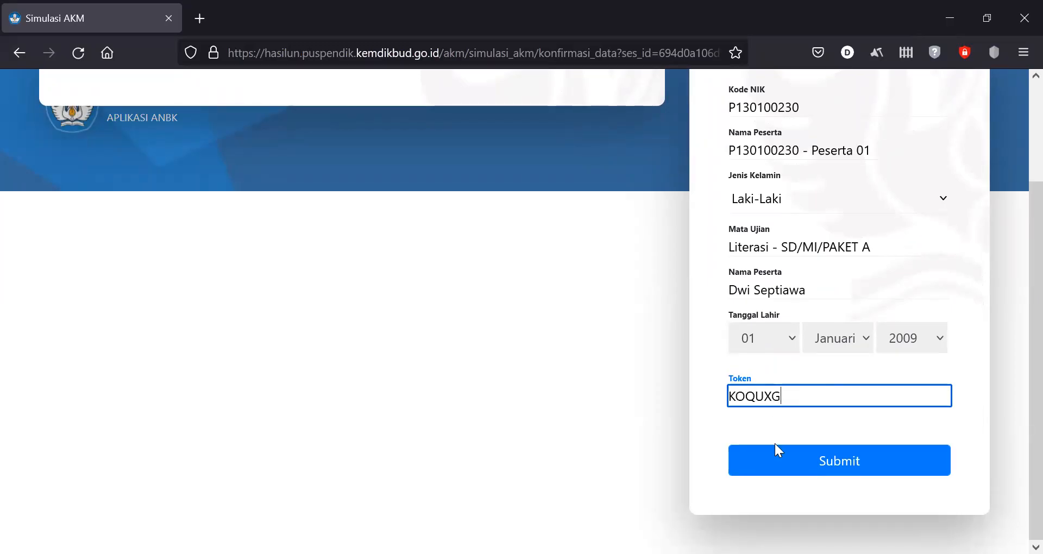
left_click(816, 463)
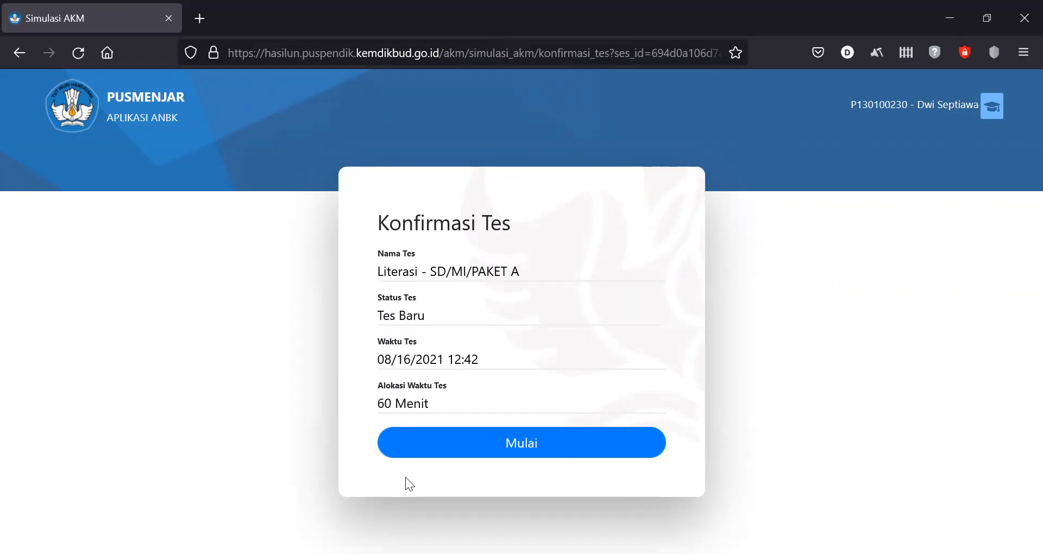
- Start the 60-minute Literasi - SD/MI/PAKET A test
left_click(542, 451)
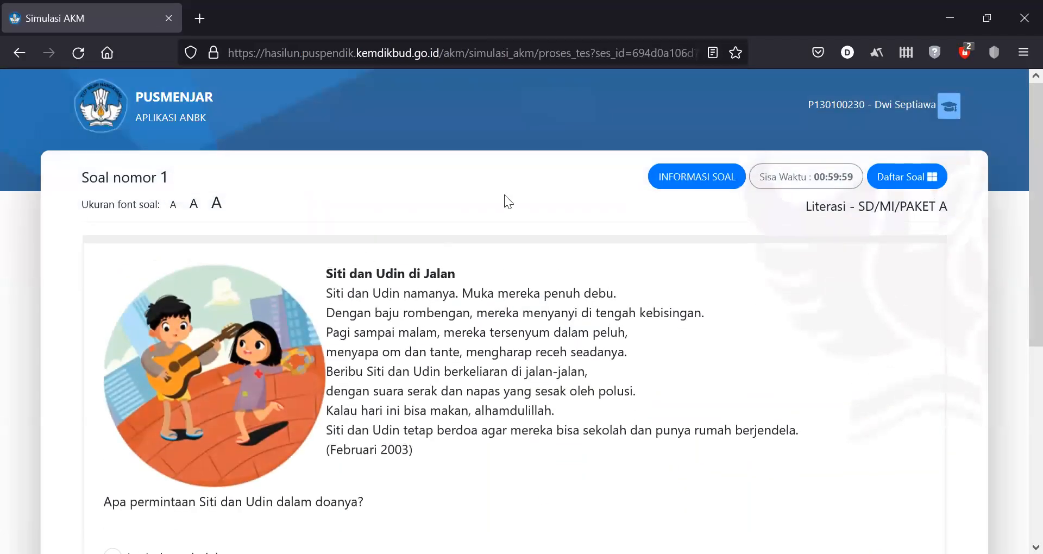
- Try the small, medium and large text sizes, ending on the largest
left_click(173, 207)
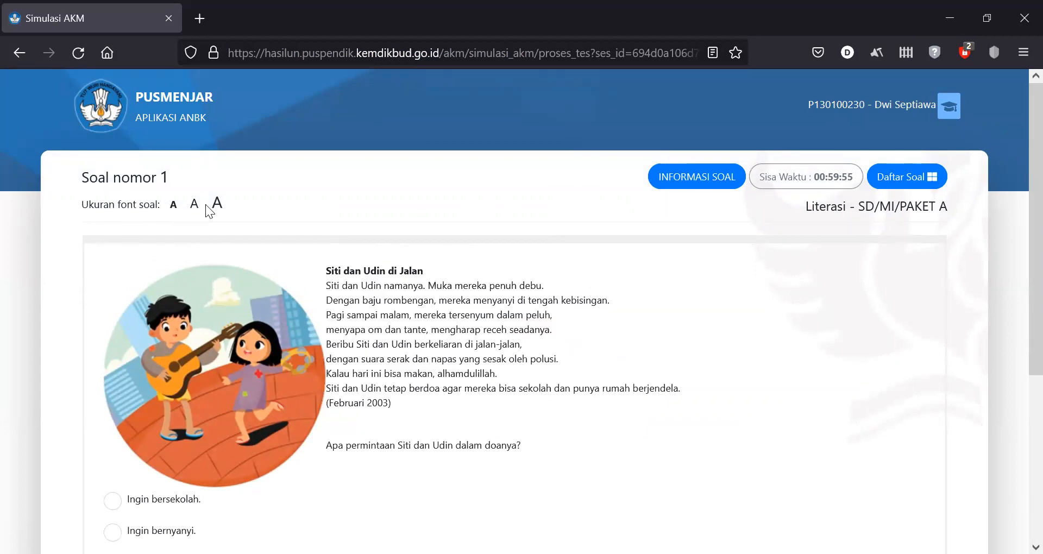
left_click(194, 206)
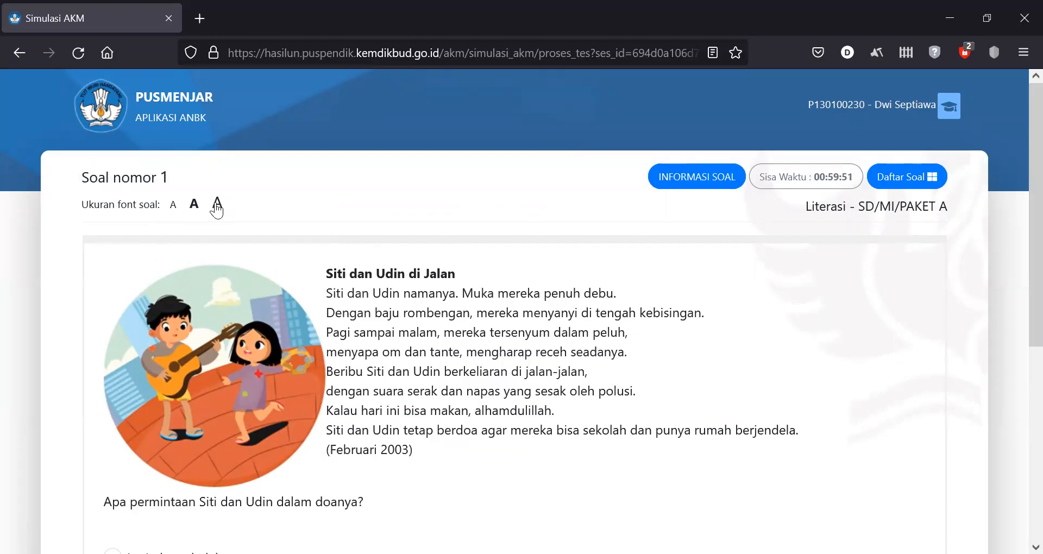
left_click(217, 204)
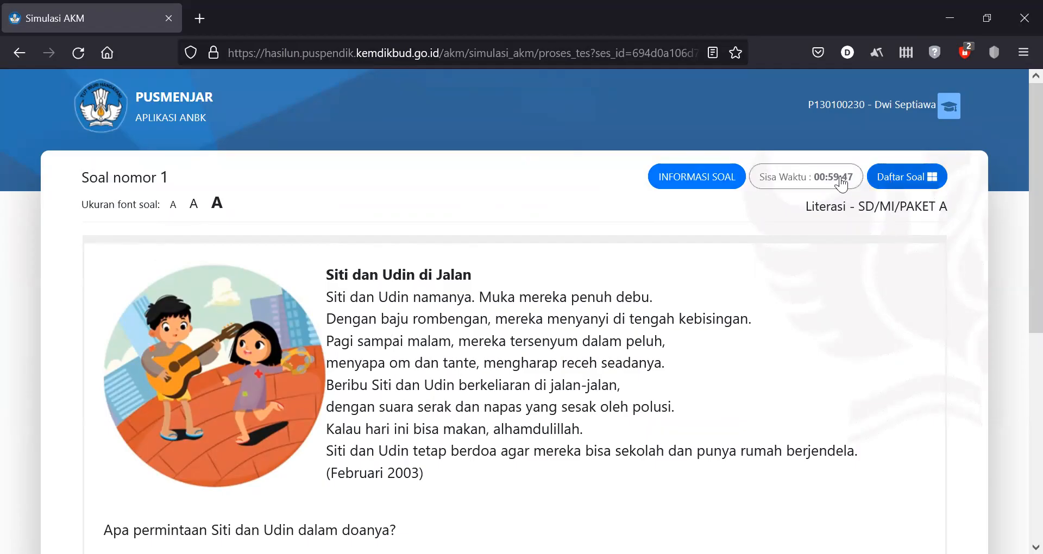
- Use the Daftar Soal list to visit question 7, then return to question 1
left_click(923, 178)
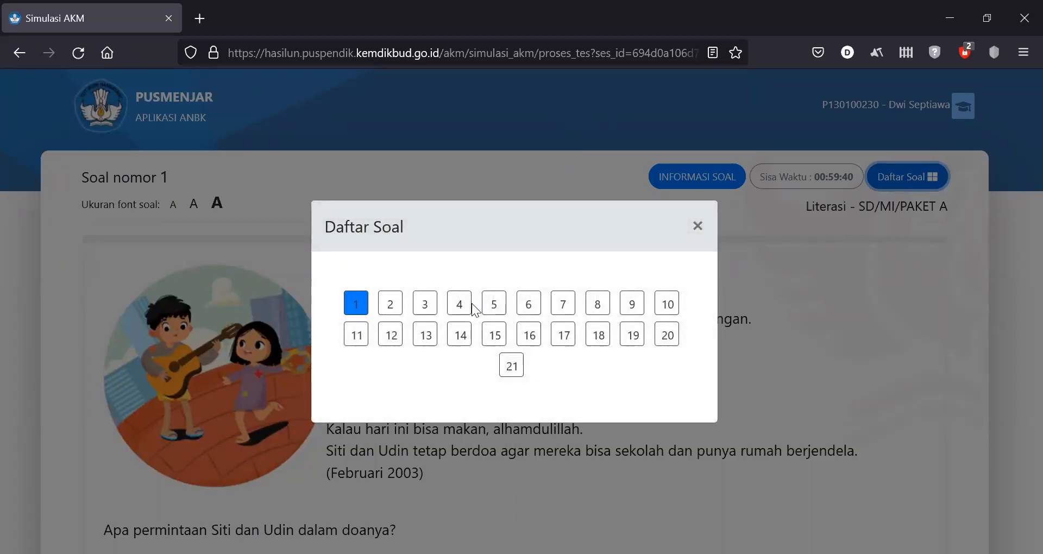
left_click(563, 305)
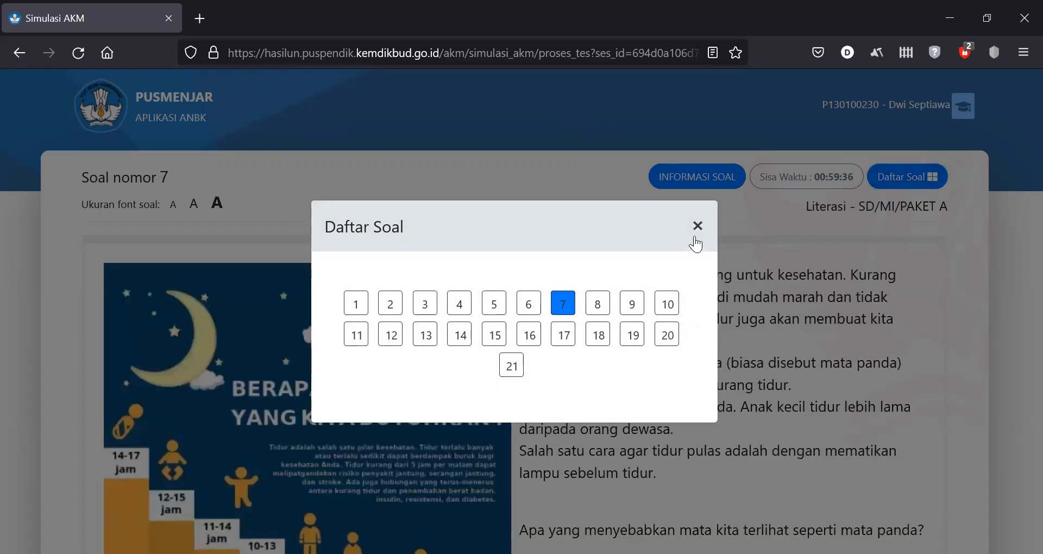
left_click(356, 303)
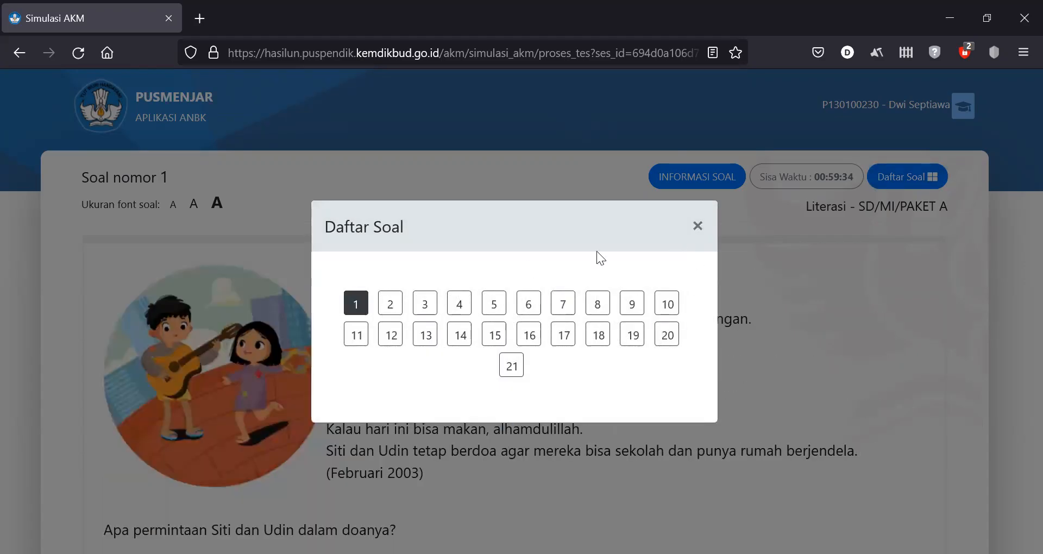
left_click(701, 232)
- Answer question 1 with Ingin bernyanyi and move to question 2
scroll(1018, 244, "down", 3)
scroll(1018, 315, "down", 5)
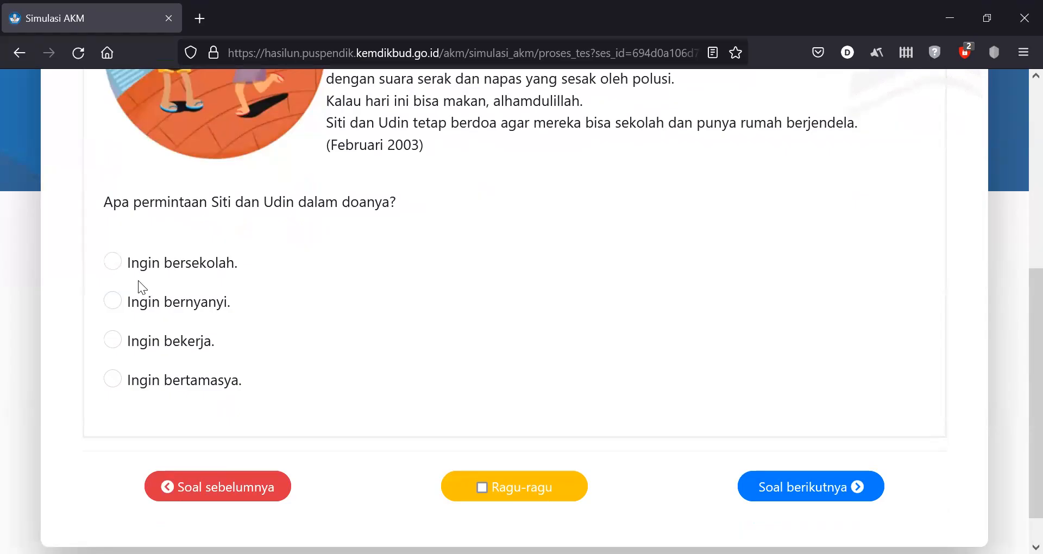
left_click(114, 304)
left_click(110, 262)
left_click(114, 302)
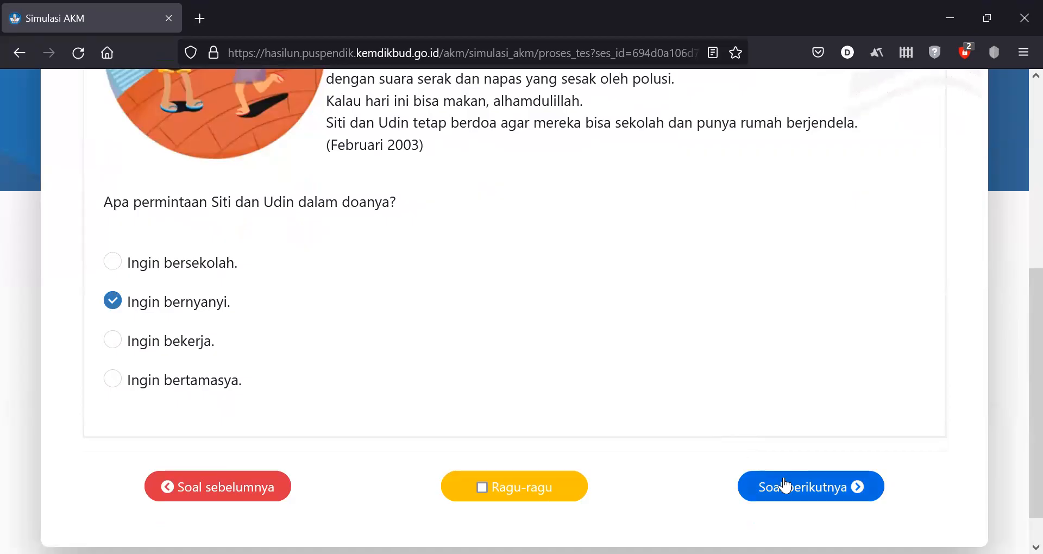
left_click(782, 481)
- Tick Pekerja keras, Pemalu and Sabar on question 2 and move on to question 3
scroll(1016, 380, "down", 5)
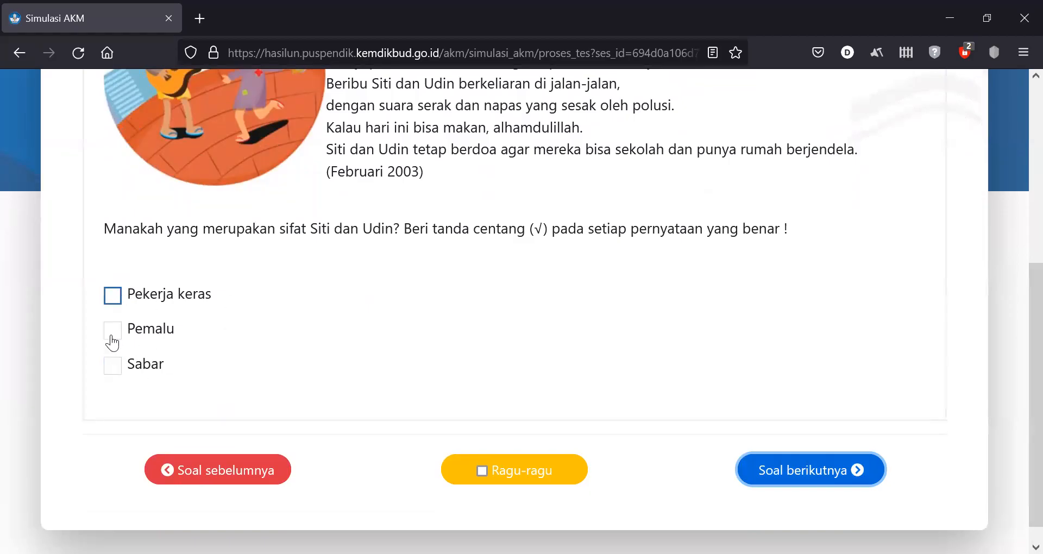
left_click(114, 300)
left_click(119, 332)
left_click(119, 372)
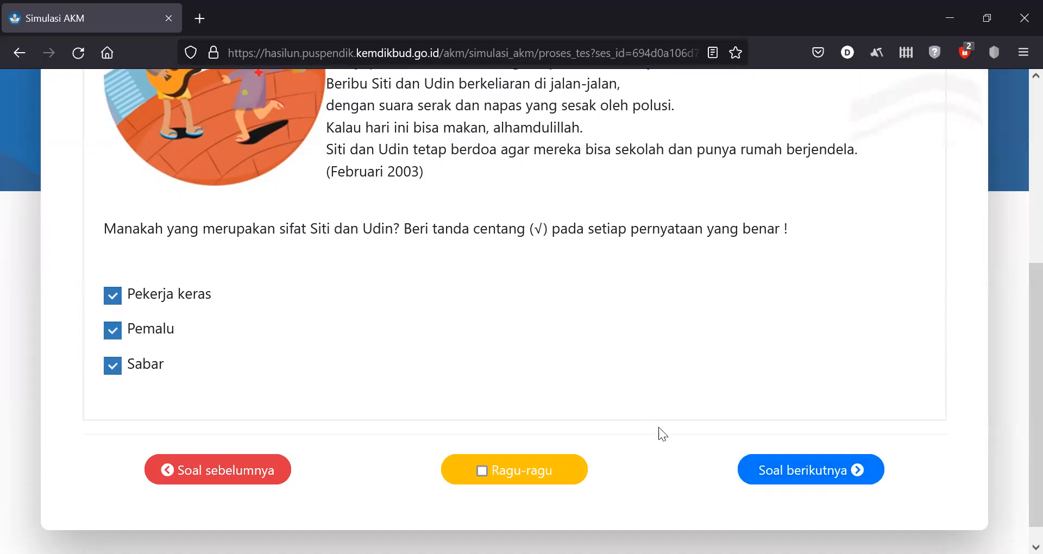
left_click(771, 463)
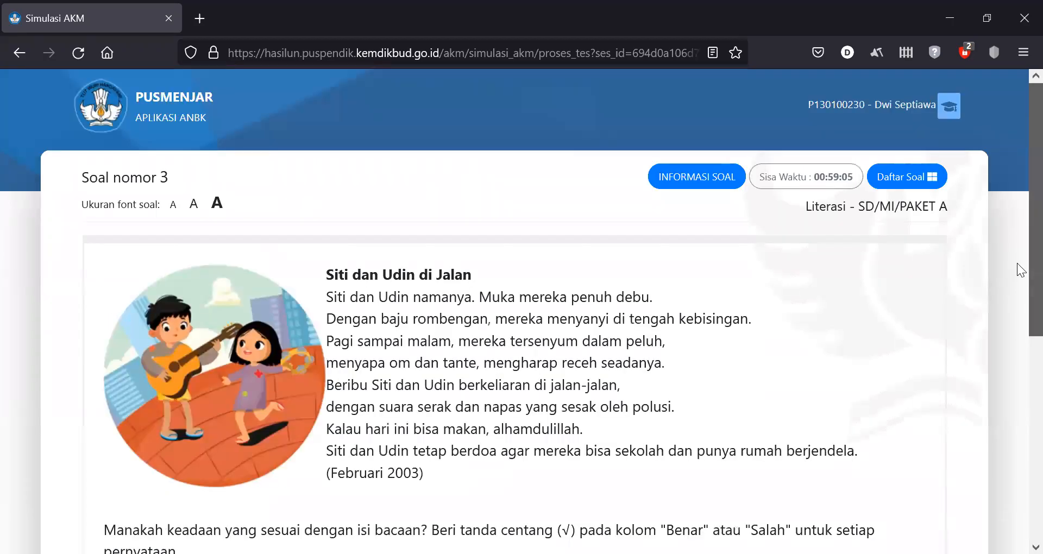
- Mark question 3's first statement Benar and the second Salah, then move on
scroll(1017, 263, "down", 5)
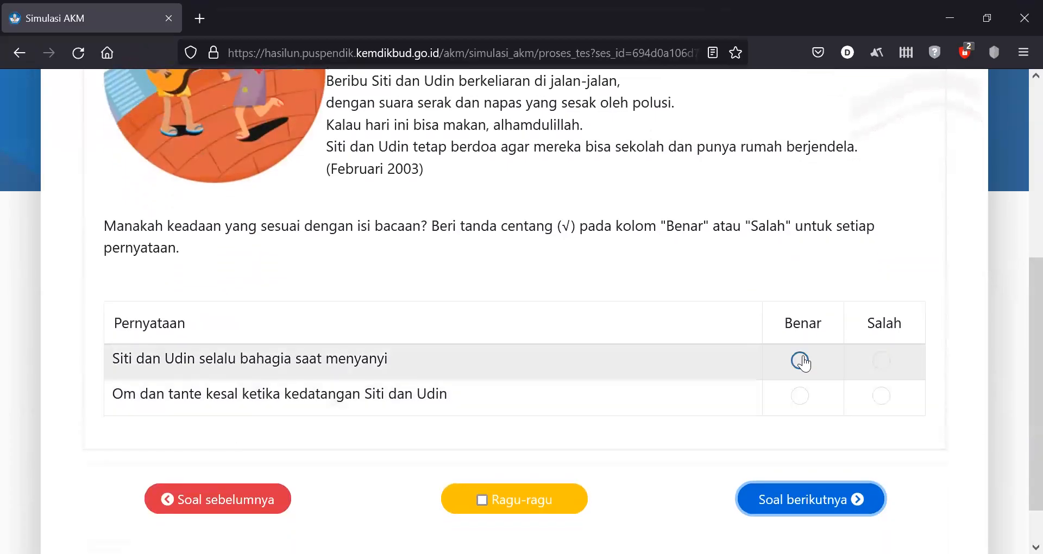
left_click(800, 361)
left_click(886, 403)
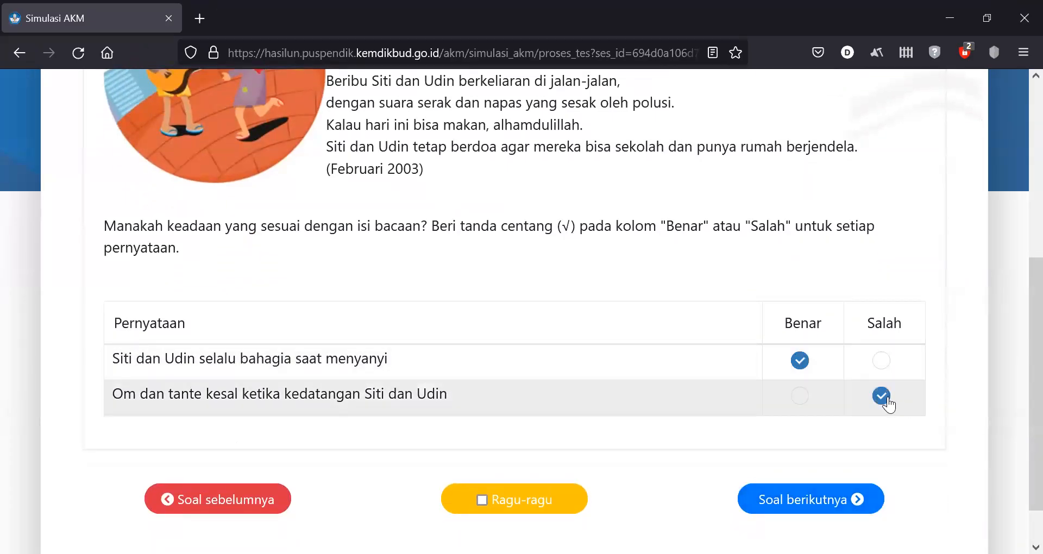
left_click(804, 498)
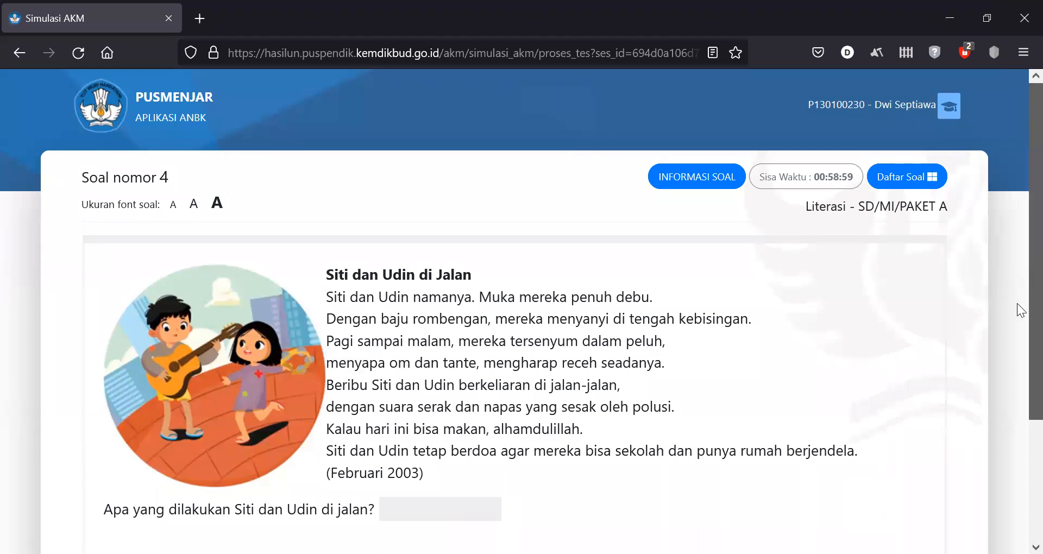
- Fill question 4's blank with 'udin' and move on to question 5
scroll(1017, 273, "down", 3)
left_click(480, 350)
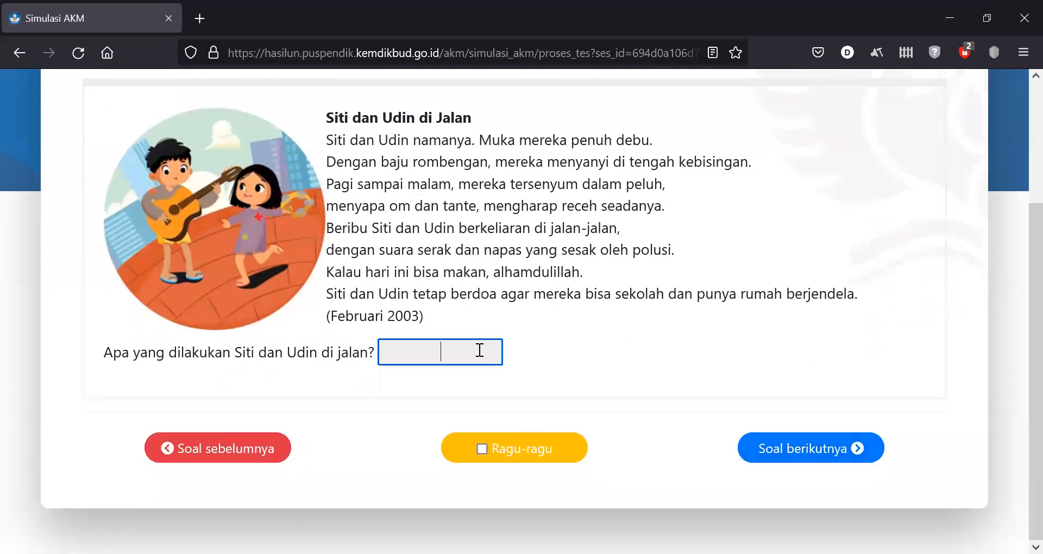
left_click(401, 176)
double_click(333, 139)
left_click(428, 345)
left_click_drag(326, 135, 437, 321)
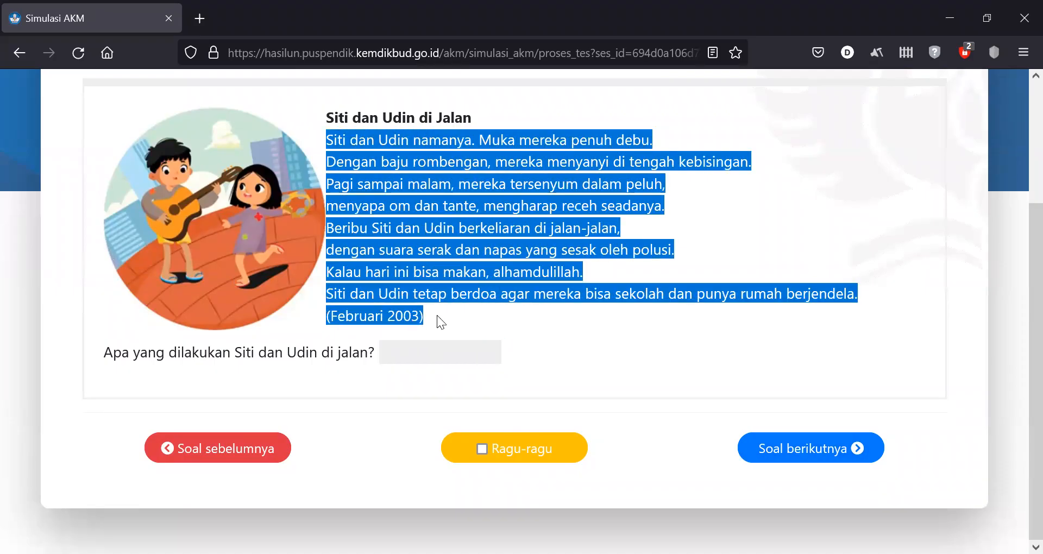
left_click(438, 339)
left_click(440, 349)
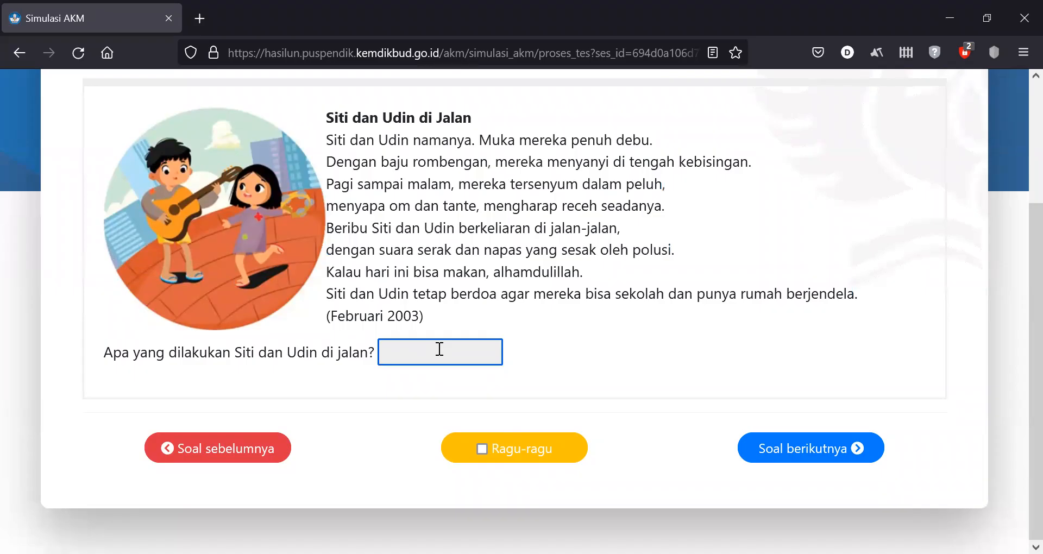
type("udin")
left_click(768, 459)
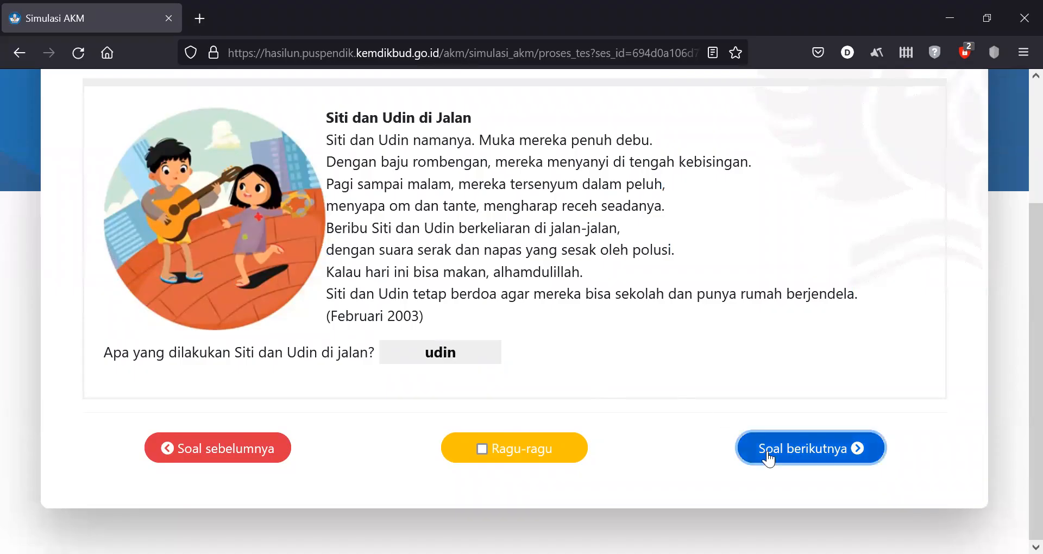
scroll(1020, 380, "down", 2)
scroll(1020, 406, "down", 2)
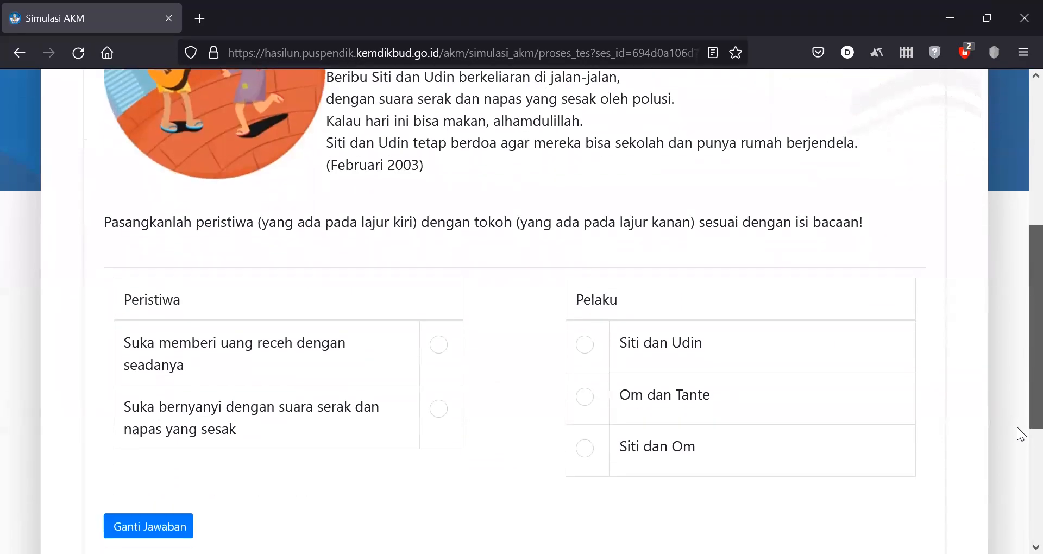
- Match the coin-giving event to Om dan Tante and the singing event to Siti dan Udin
left_click(439, 347)
left_click(585, 402)
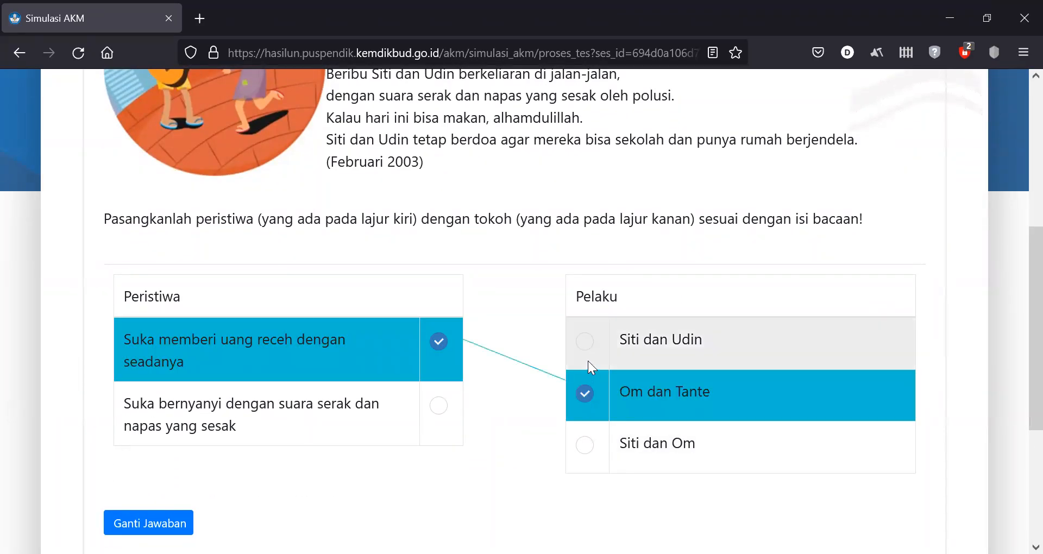
left_click_drag(446, 395, 437, 409)
left_click(437, 409)
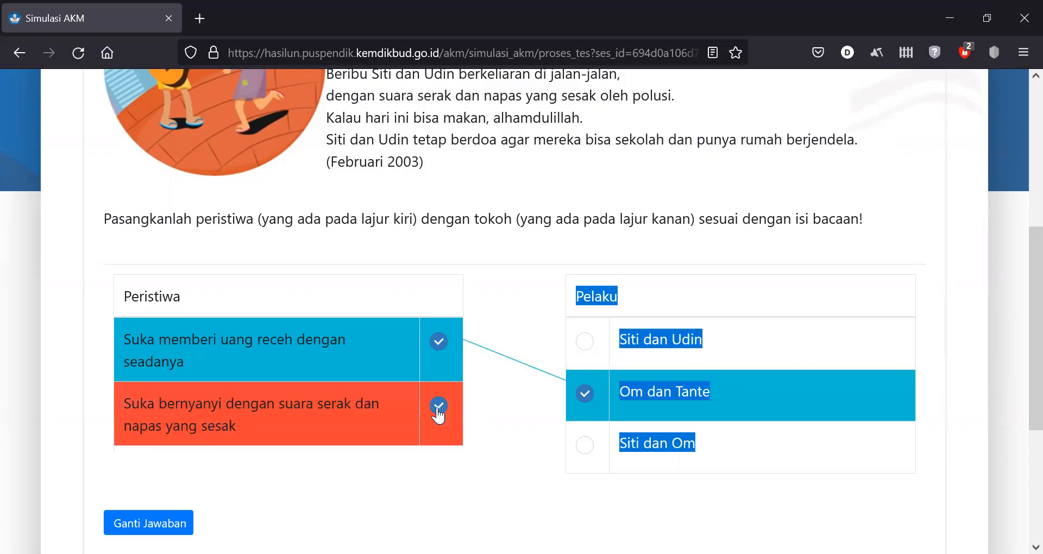
left_click(583, 347)
scroll(1017, 347, "down", 3)
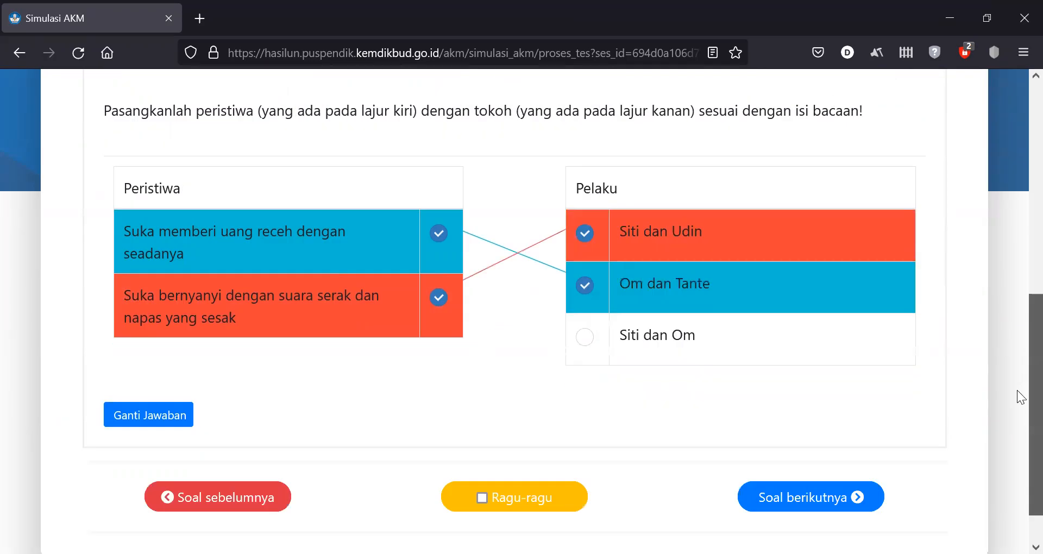
left_click(856, 447)
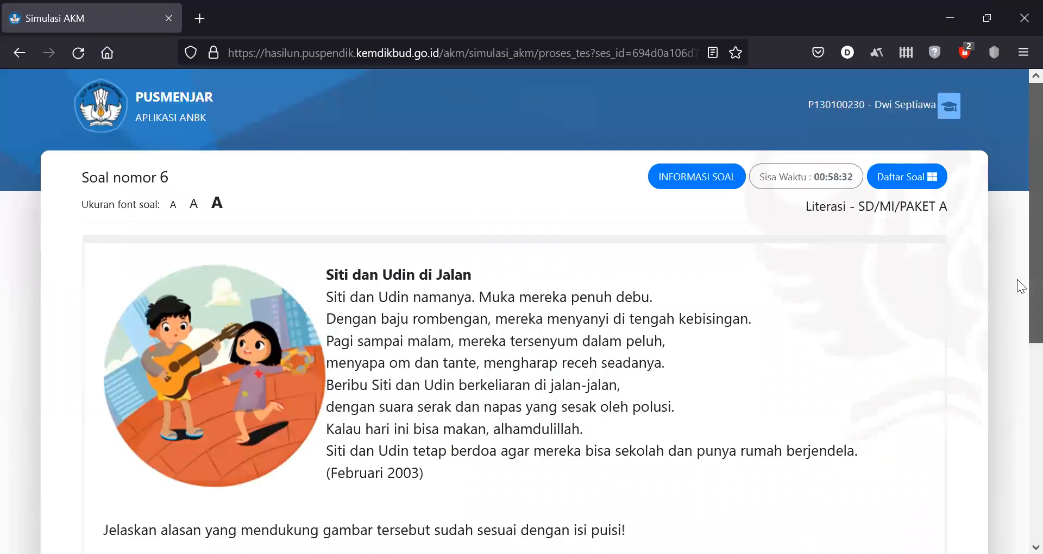
- Answer question 6 with 'jjydyfffuy hdgfgf' and move on to question 7
scroll(1015, 380, "down", 5)
left_click(568, 422)
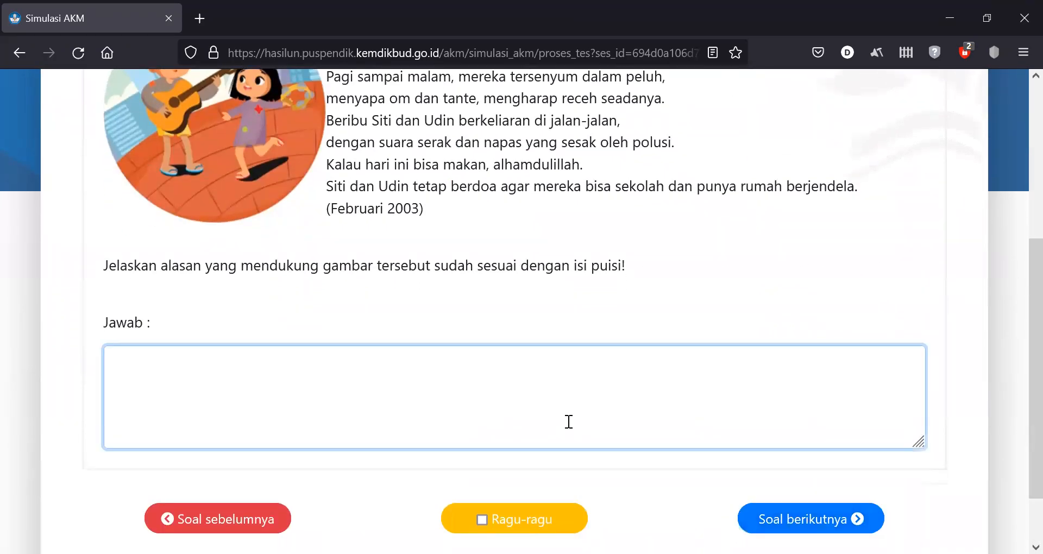
type("jjydyfffuy hdgfgf")
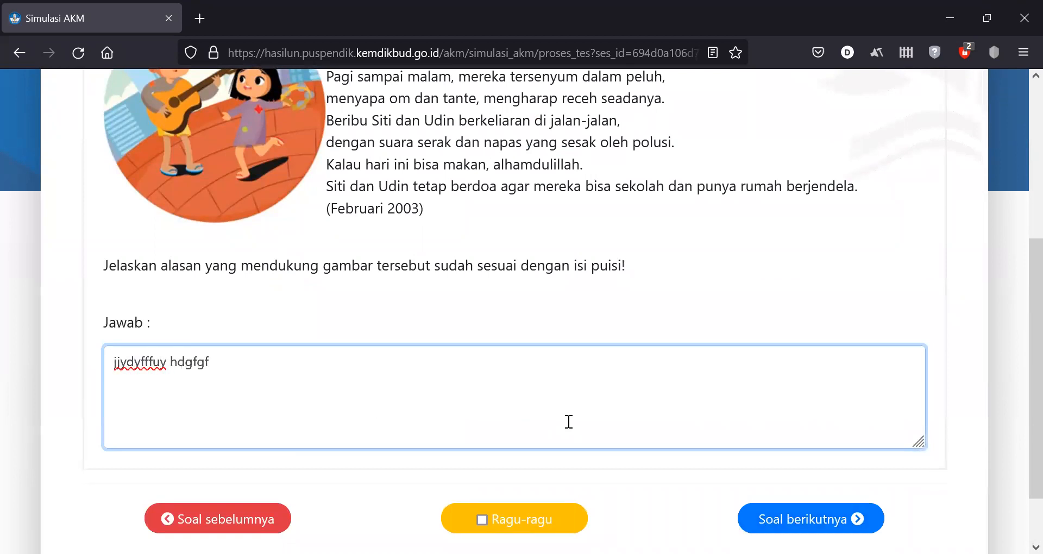
left_click(811, 518)
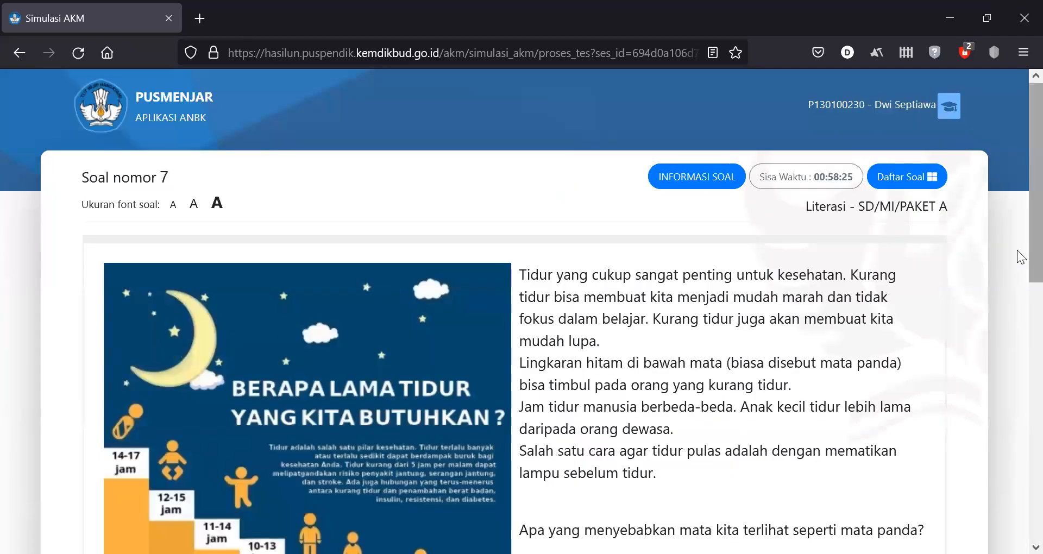
scroll(1020, 395, "down", 10)
scroll(1003, 505, "up", 2)
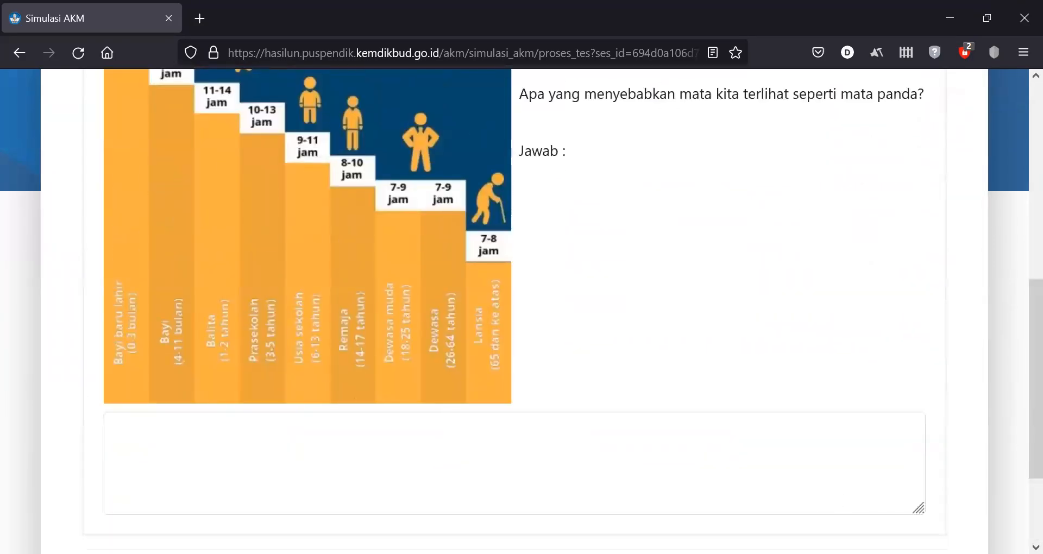
- Answer question 7 with 'turt' and move on to question 8
left_click(523, 480)
type("turteue ydrrg")
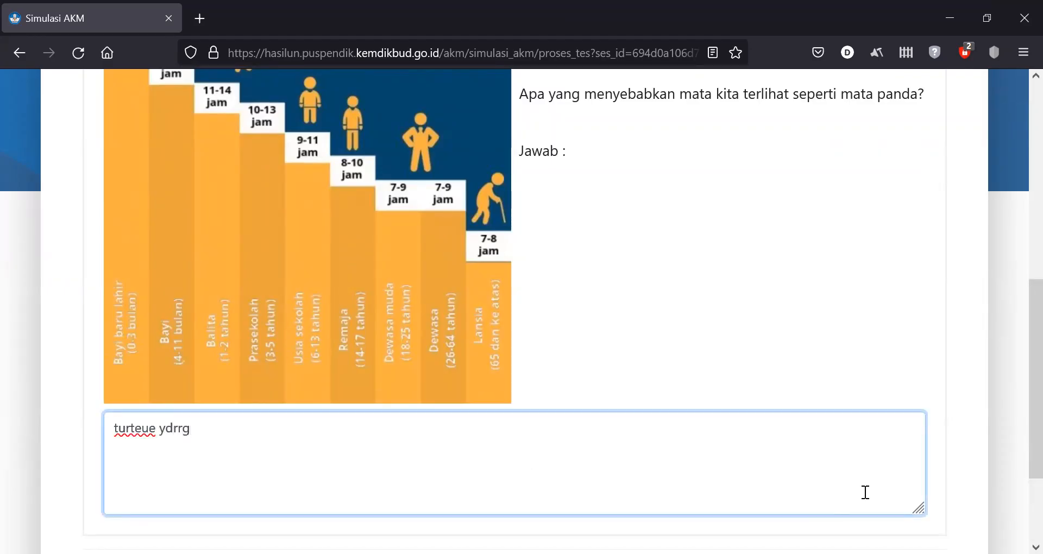
scroll(1017, 380, "down", 3)
left_click(805, 466)
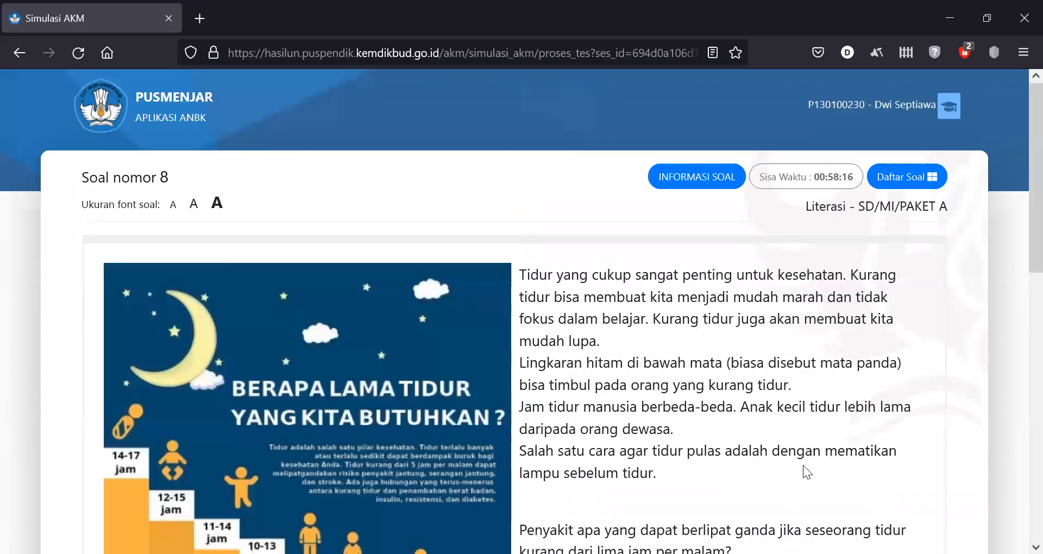
- Tick Diabetes and Insulin on question 8 and move on to question 9
scroll(1016, 229, "down", 8)
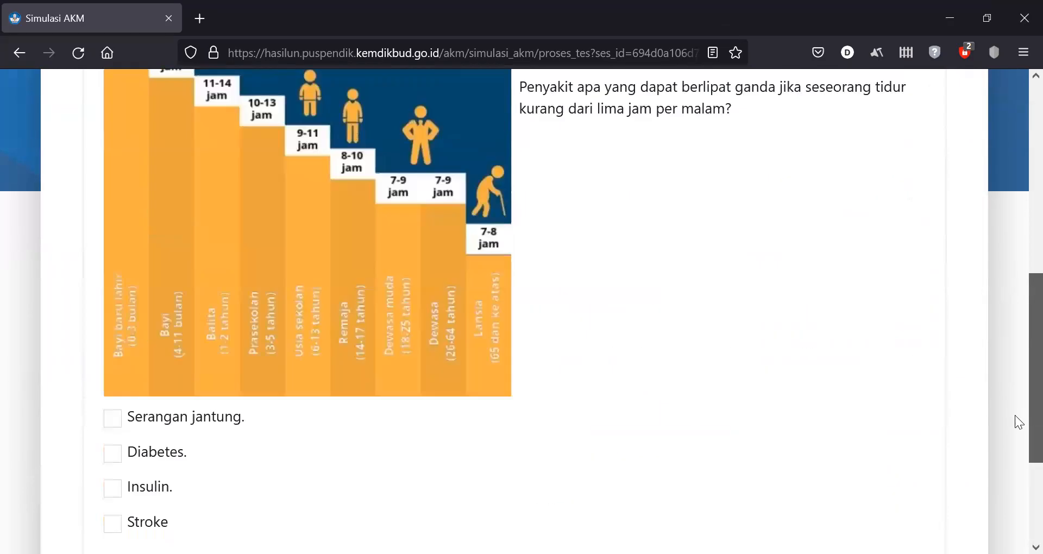
left_click(112, 449)
left_click(112, 481)
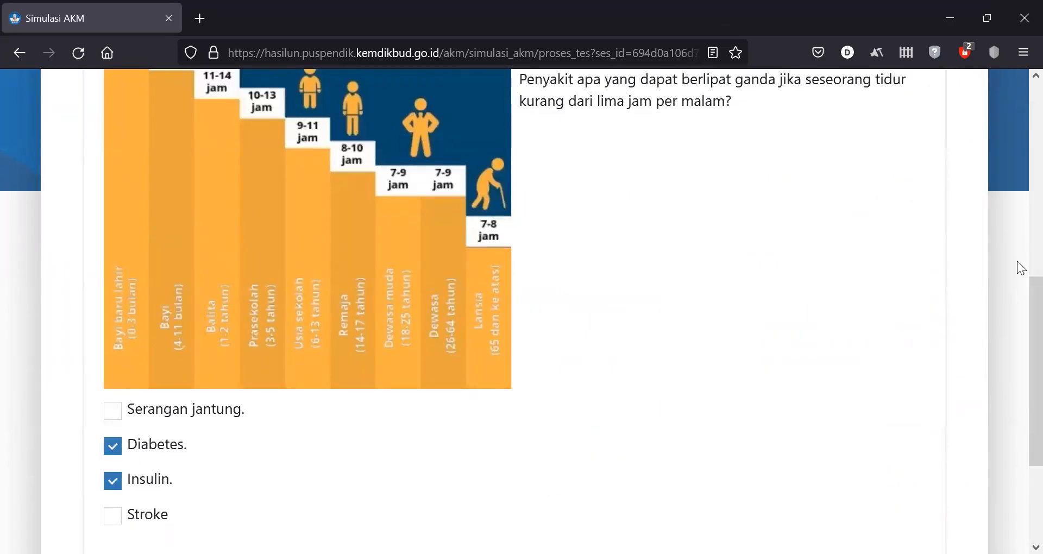
scroll(1019, 337, "down", 3)
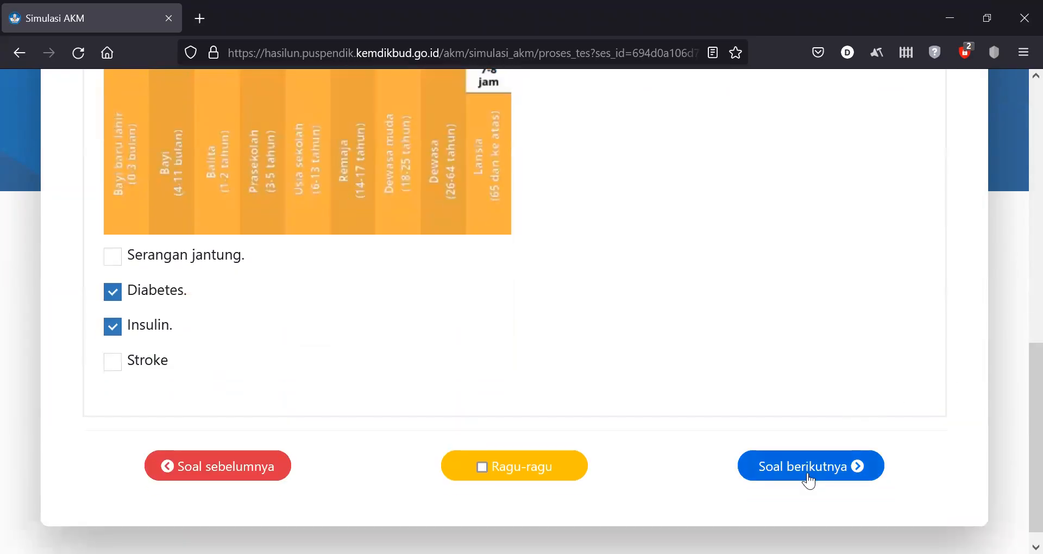
left_click(806, 478)
- Choose the average-sleep-data option for question 9; tick better memory and dark circles for question 10
scroll(1017, 280, "down", 9)
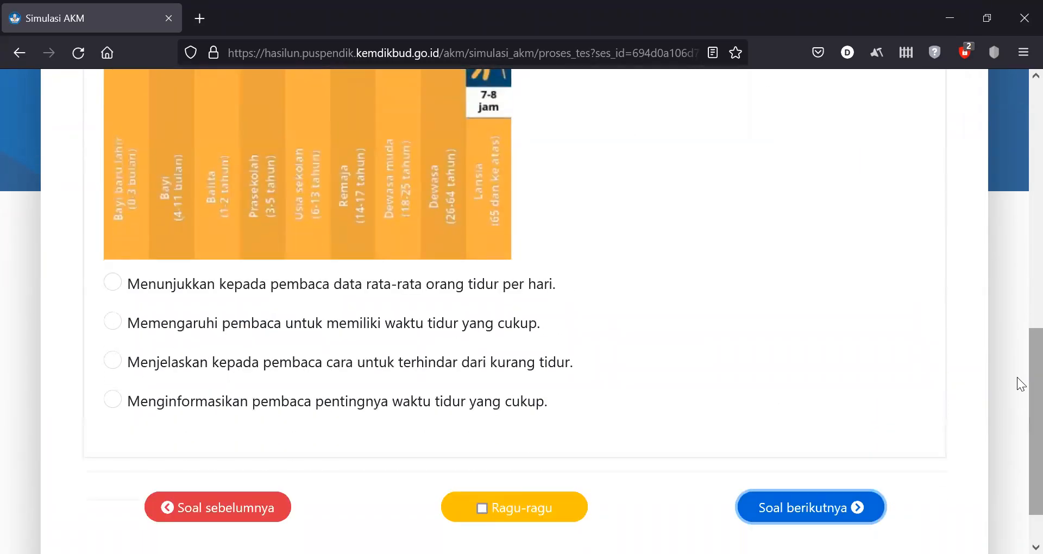
left_click(113, 283)
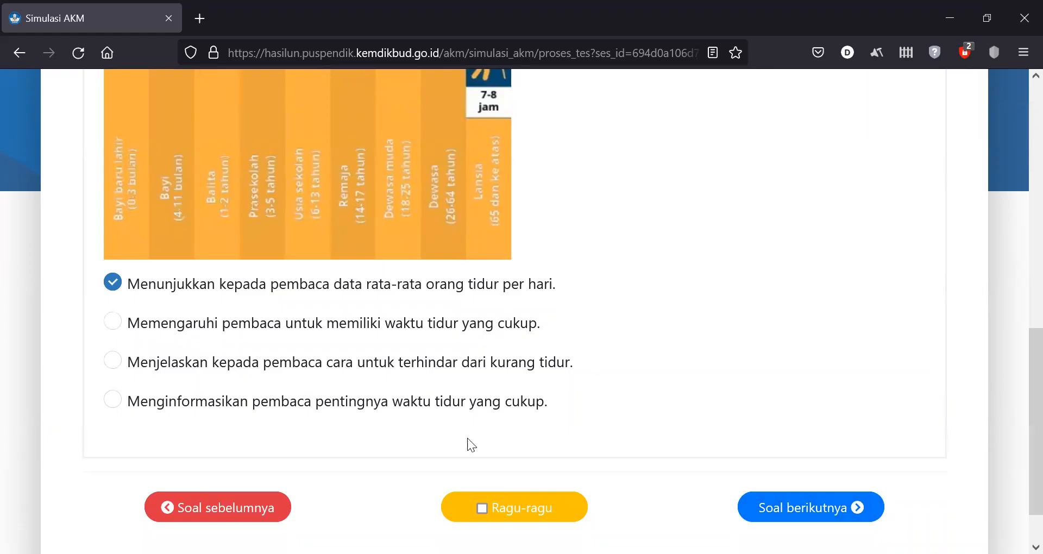
left_click(842, 516)
scroll(1019, 261, "down", 10)
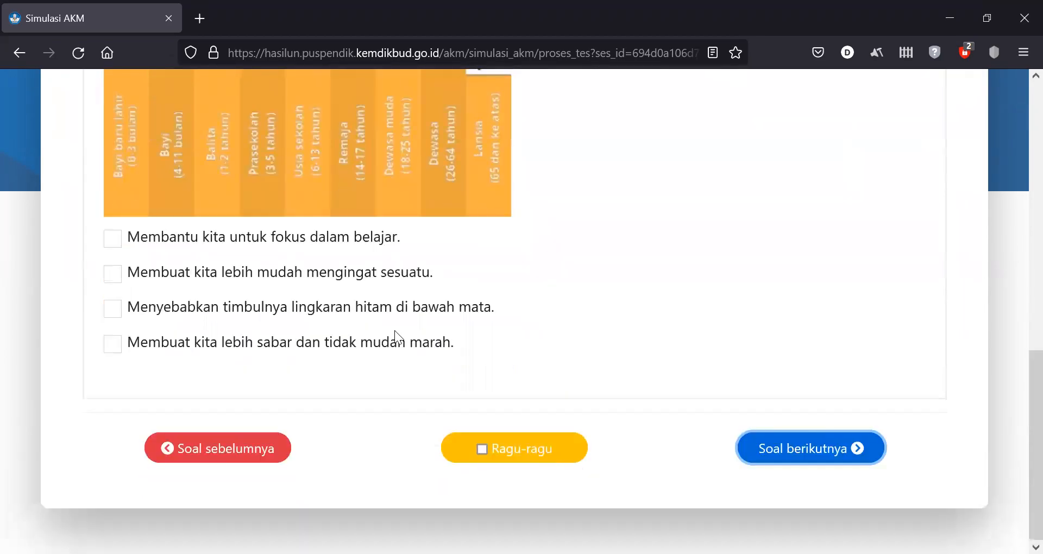
left_click(117, 280)
left_click(116, 311)
- On question 11, match Pra sekolah to 9-11 jam and Usia sekolah to 8-10 jam
left_click(863, 448)
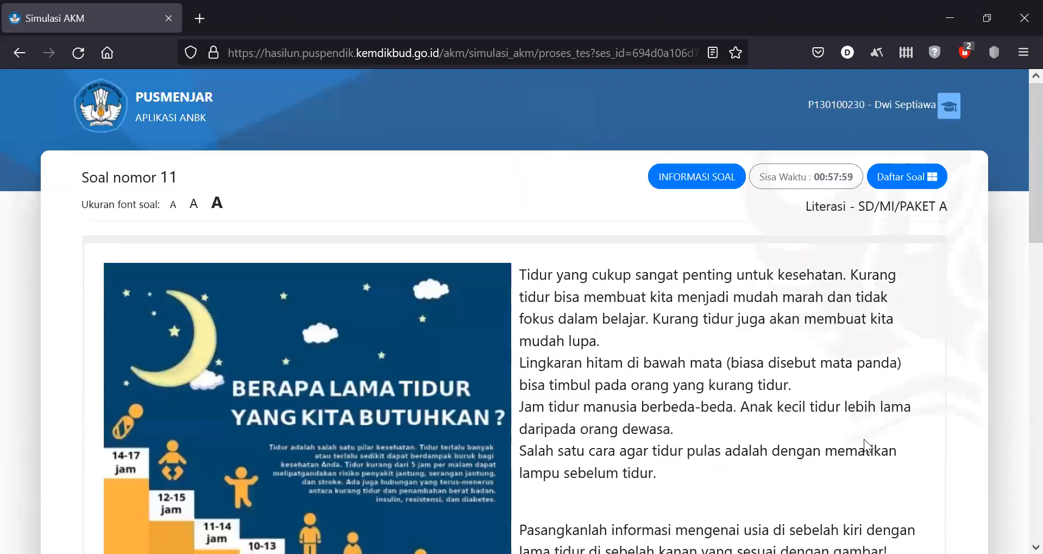
scroll(1020, 286, "down", 7)
scroll(1020, 286, "down", 4)
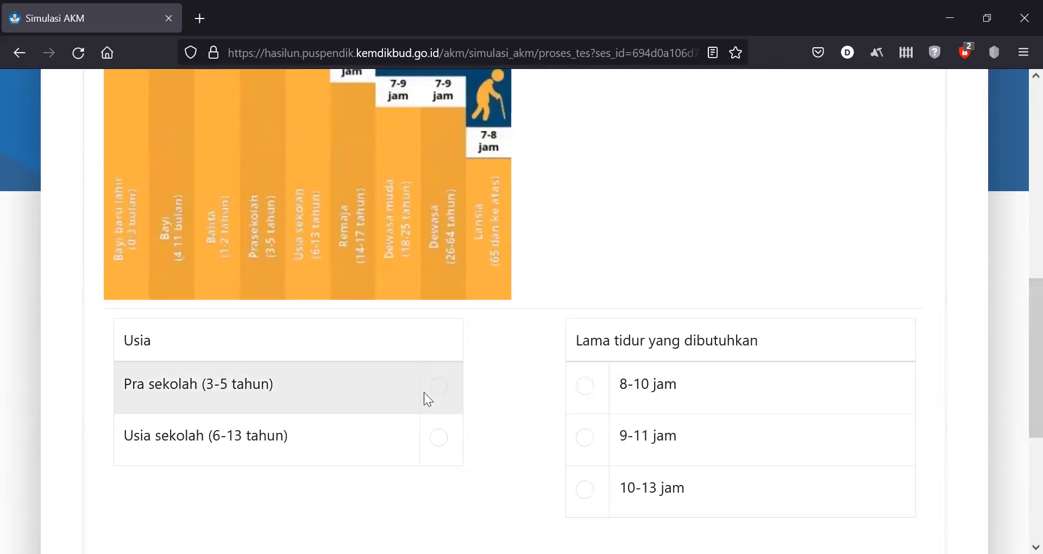
left_click(439, 388)
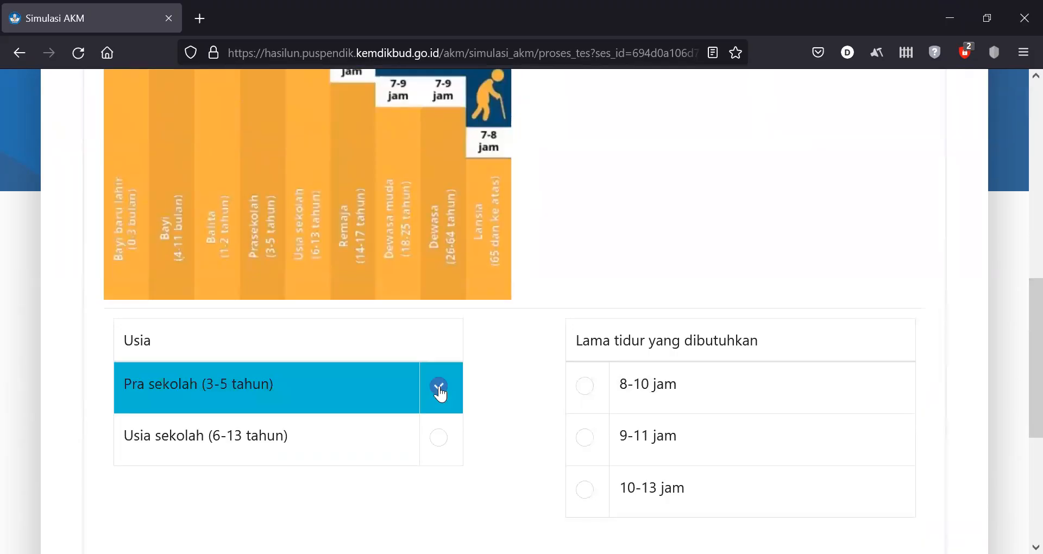
left_click(581, 444)
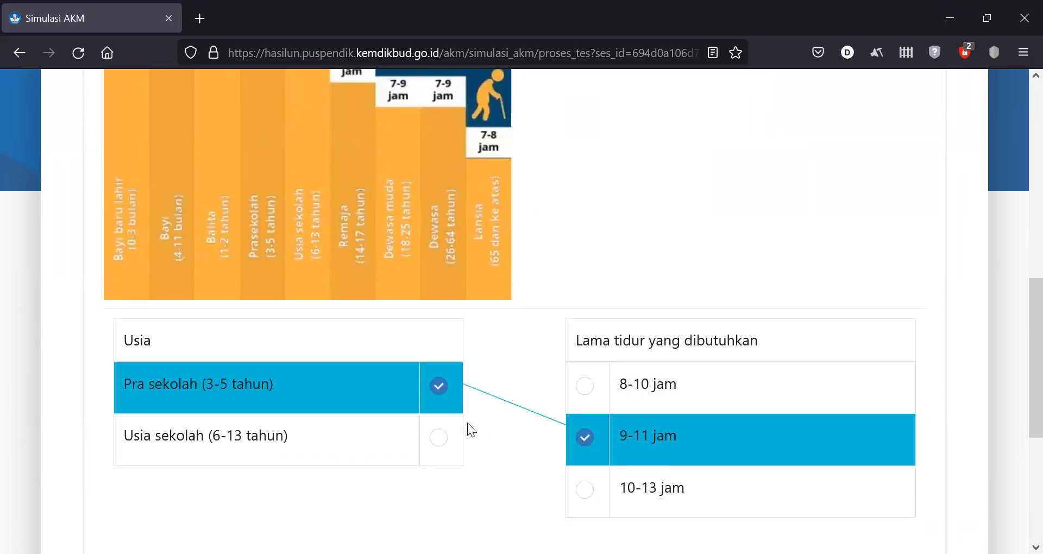
left_click(437, 440)
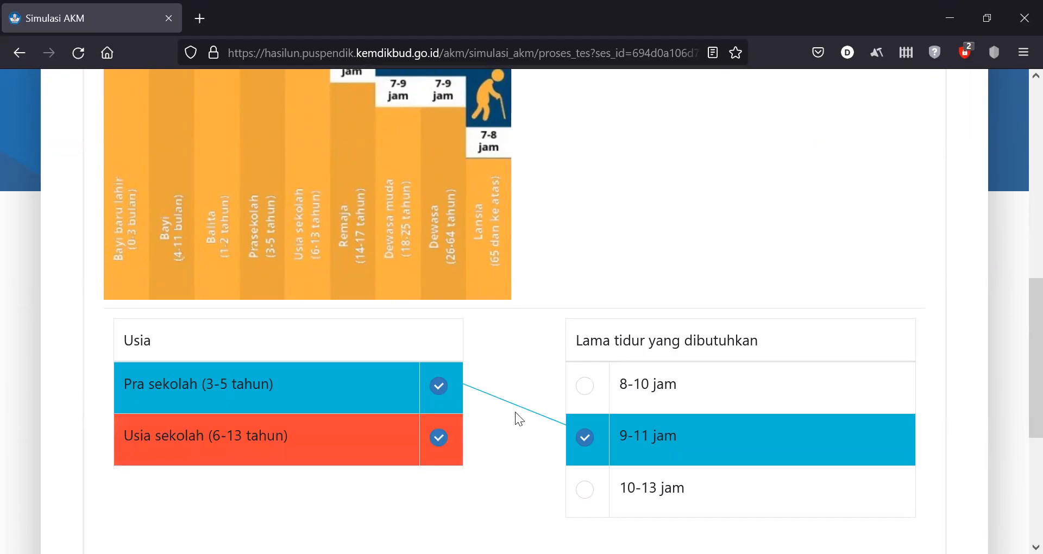
left_click(587, 400)
scroll(1018, 304, "down", 3)
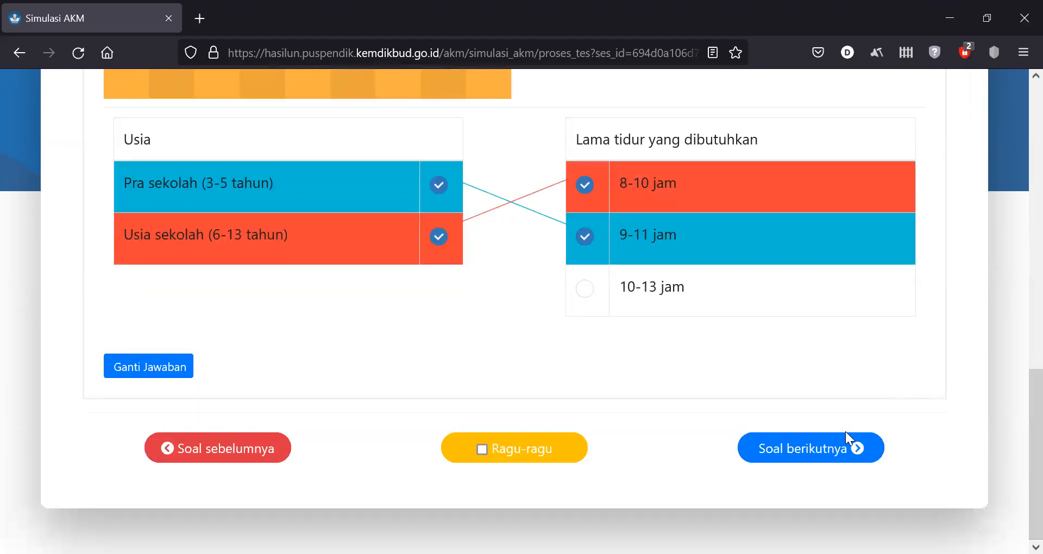
left_click(845, 457)
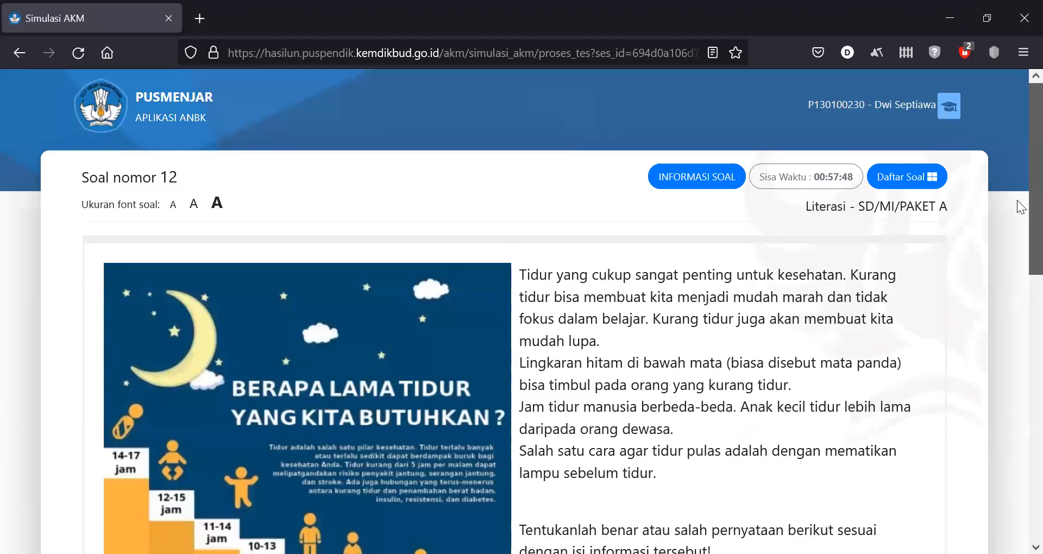
- Mark question 12's statements Benar and Salah and move on to question 13
scroll(1017, 200, "down", 10)
left_click(799, 364)
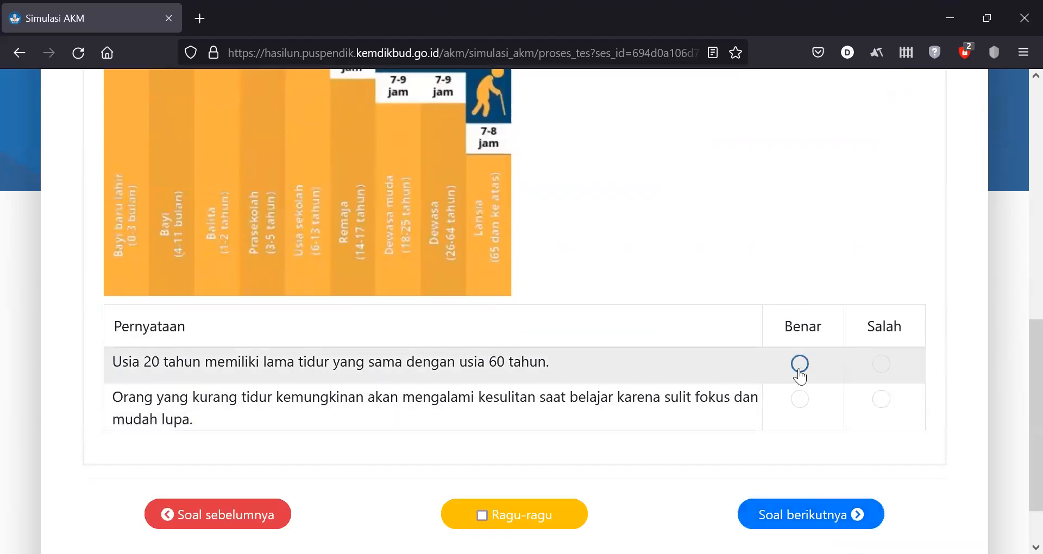
left_click(887, 404)
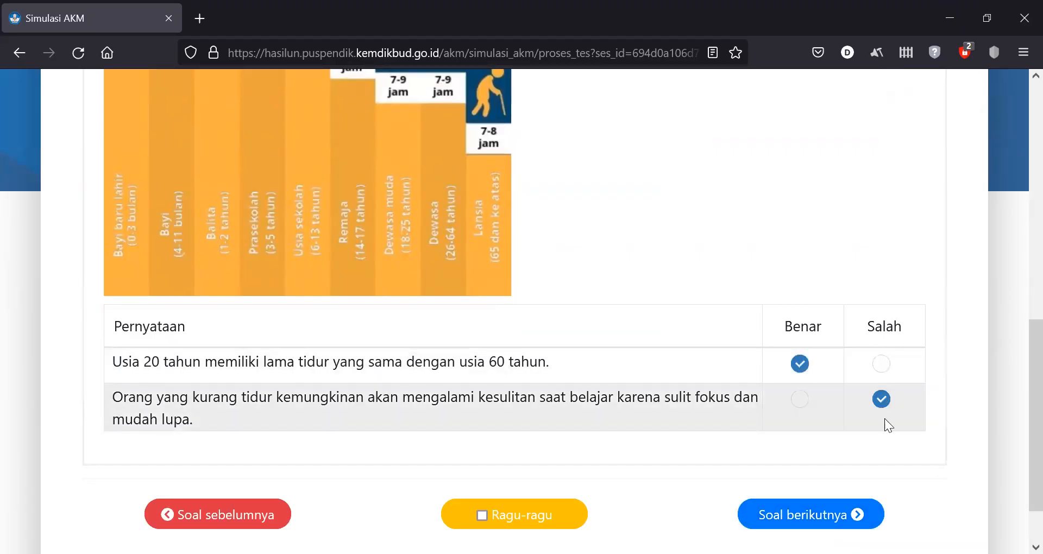
left_click(843, 511)
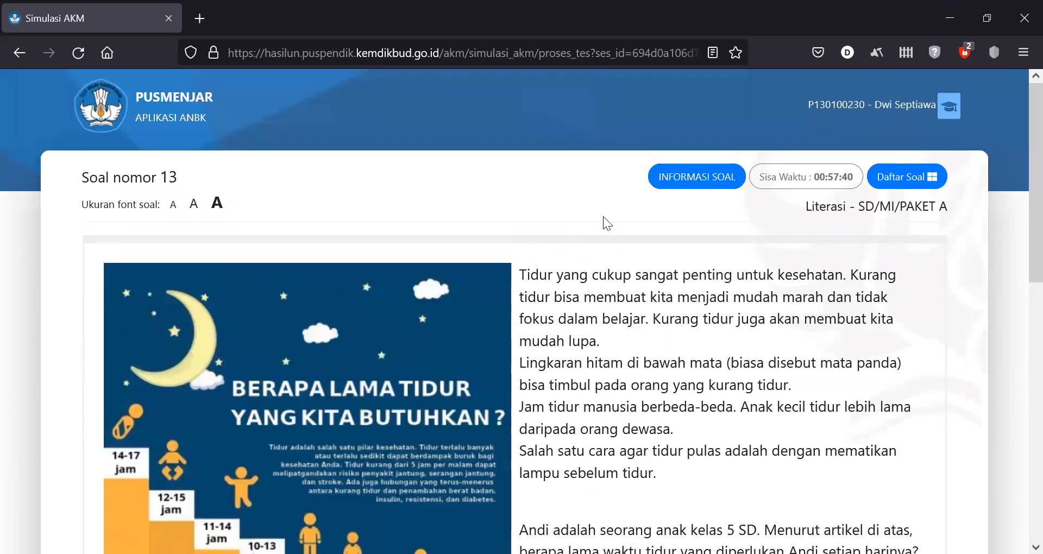
- Check the Daftar Soal question overview, then scroll through question 13
left_click(922, 178)
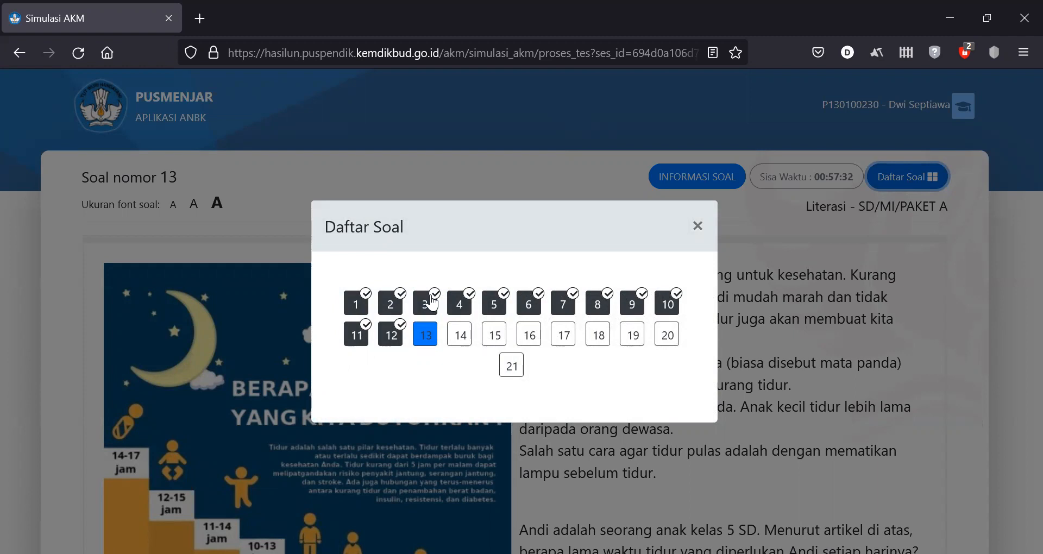
left_click(697, 226)
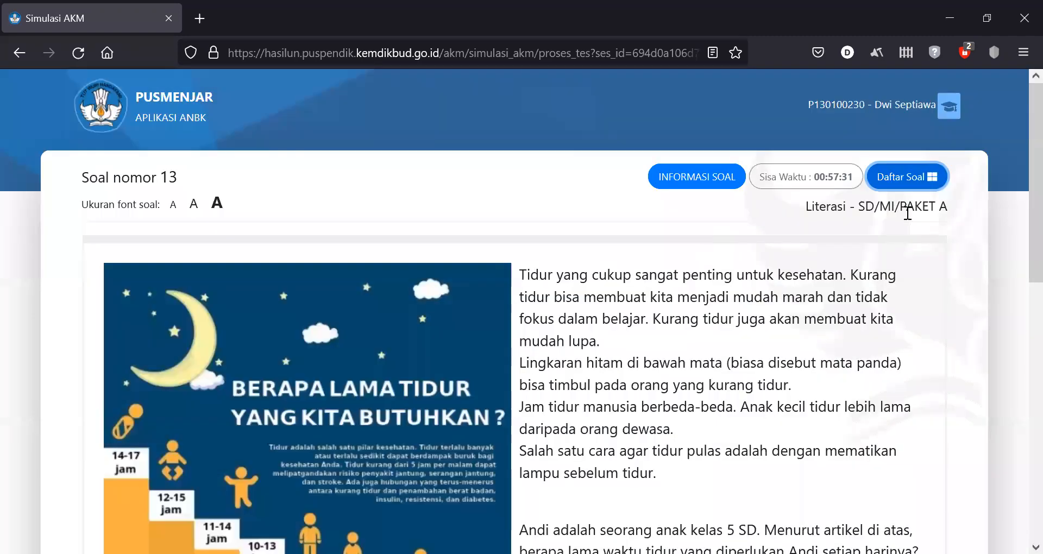
scroll(1014, 284, "down", 7)
scroll(1019, 327, "up", 3)
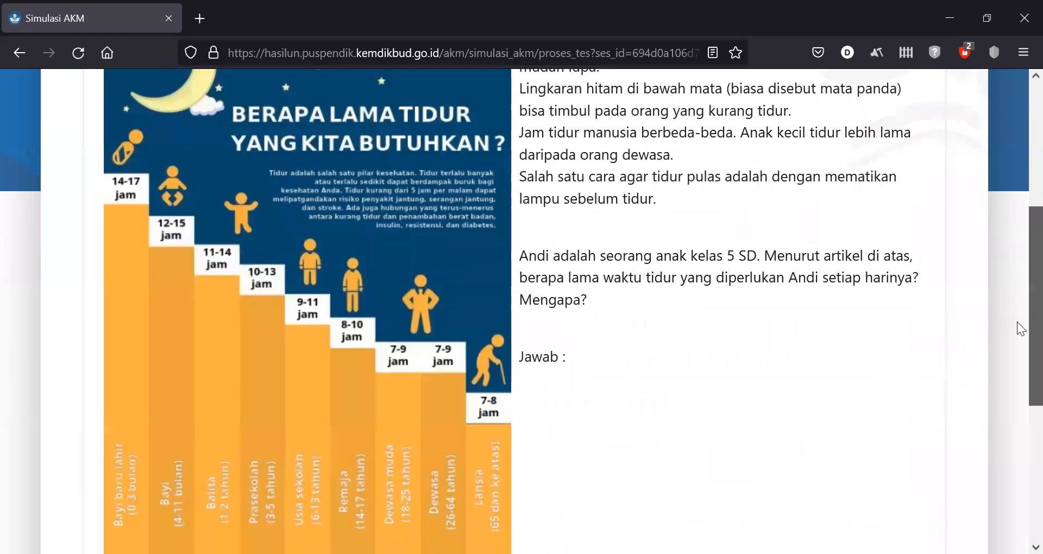
scroll(619, 444, "down", 3)
- Answer question 13 with 'yurytr yearwse', flag it Ragu-ragu, and go to question 14
left_click(594, 457)
type("yurytr yearwse")
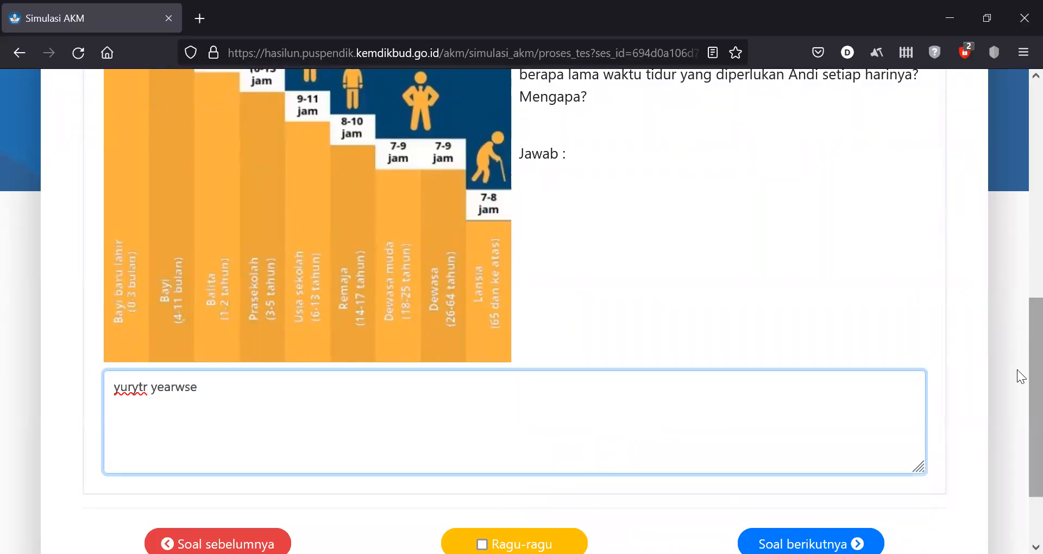
scroll(1016, 370, "down", 3)
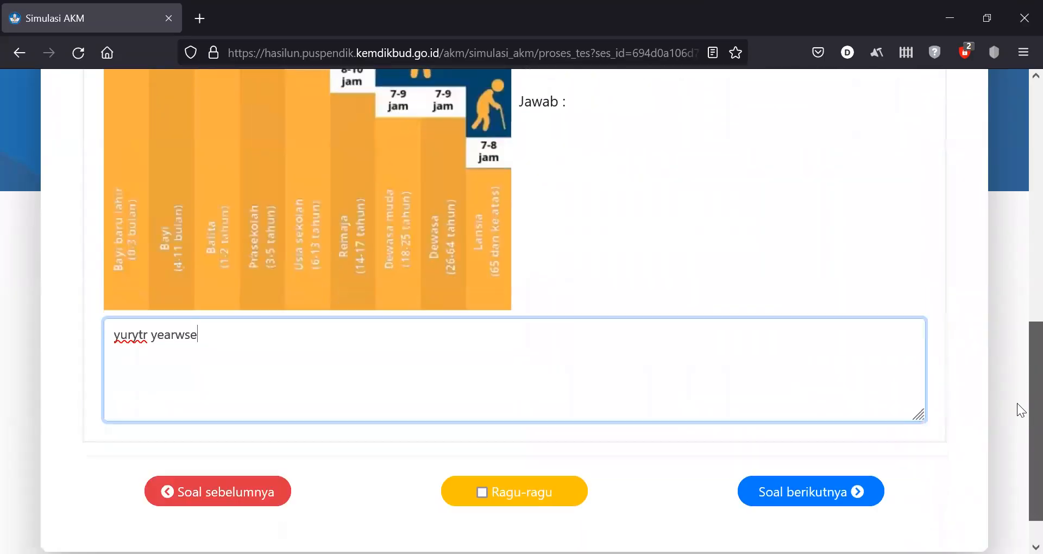
left_click(483, 455)
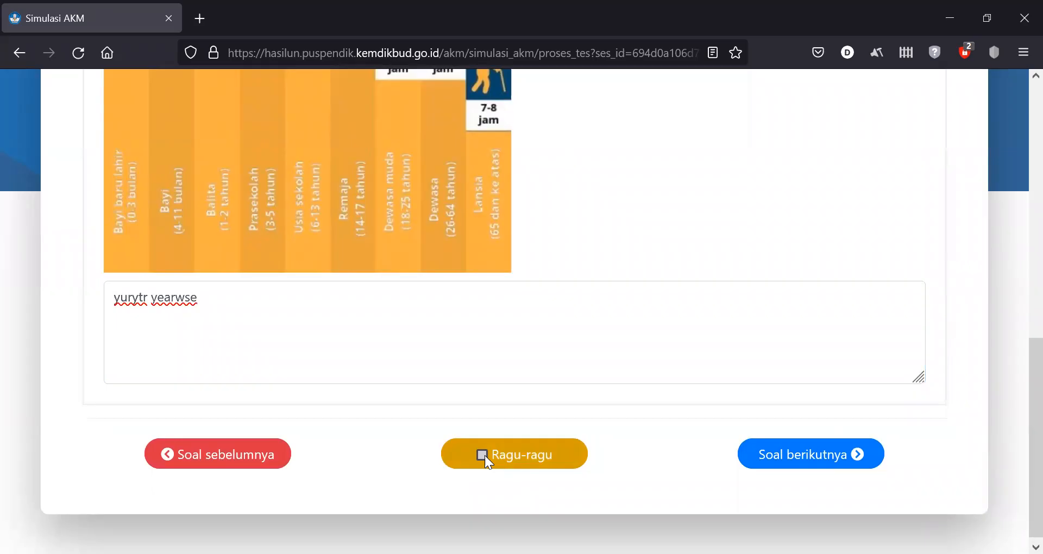
left_click(771, 455)
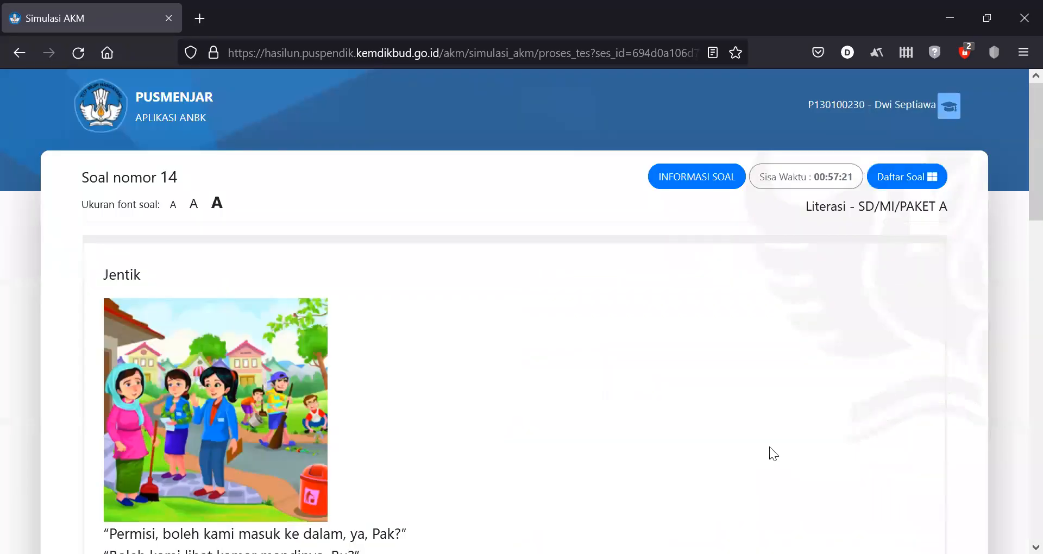
- Fill question 14's blank with 'hd', flag it Ragu-ragu, and go to question 15
scroll(1014, 290, "down", 15)
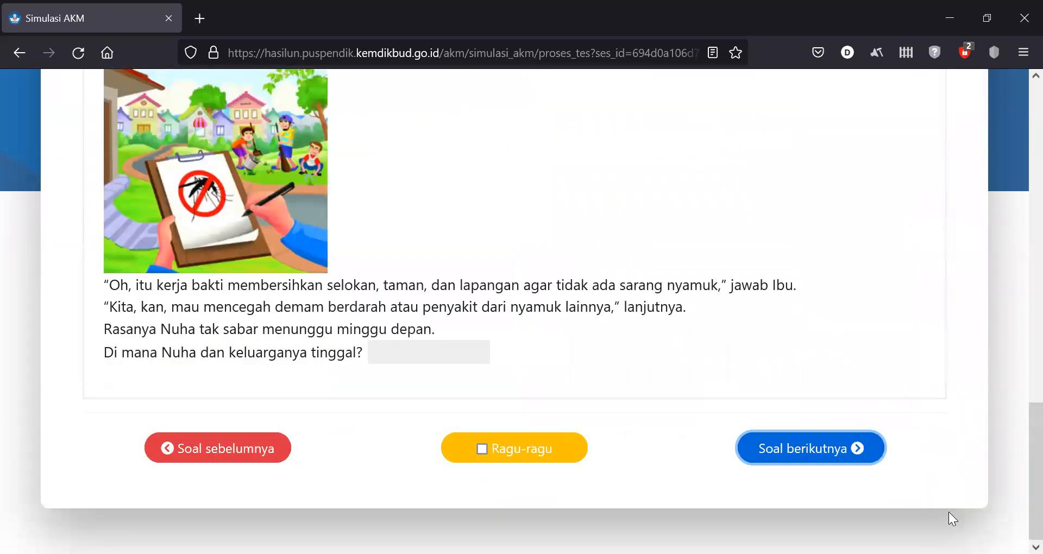
left_click(401, 343)
type("hd")
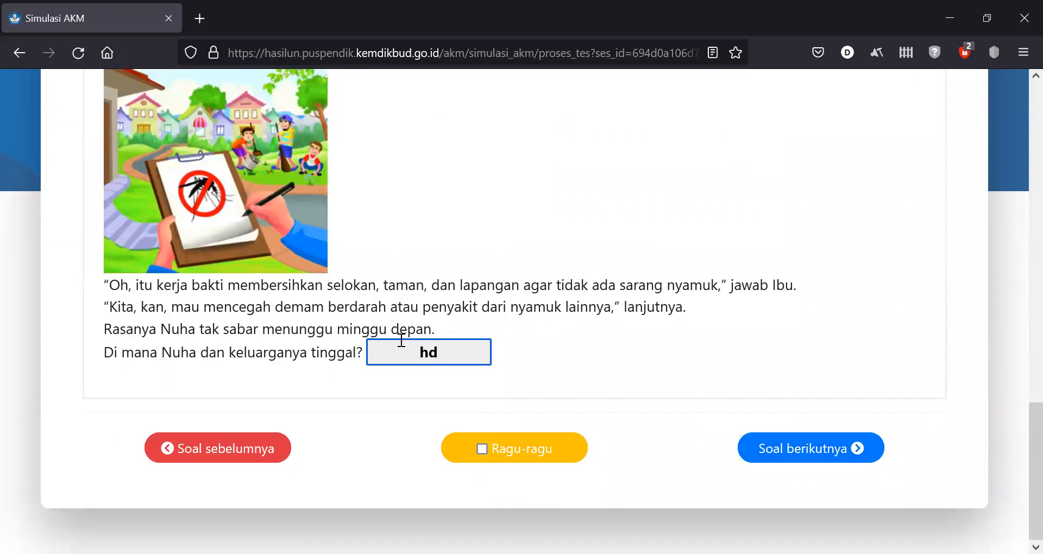
left_click(484, 447)
left_click(831, 458)
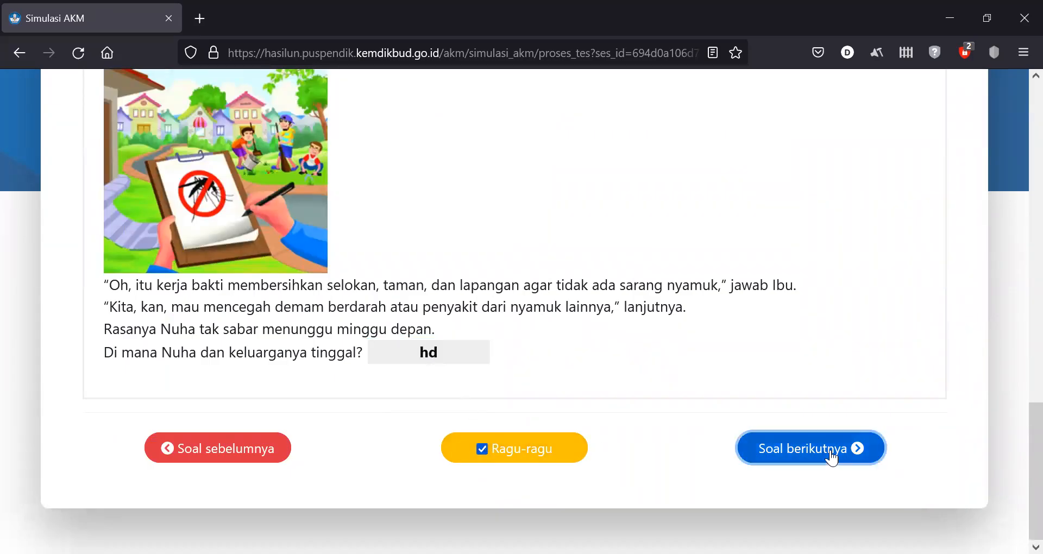
- On question 15, tick the yellow-card and mosquito-nesting answers, then go to question 16
scroll(1017, 216, "down", 12)
scroll(1017, 343, "down", 8)
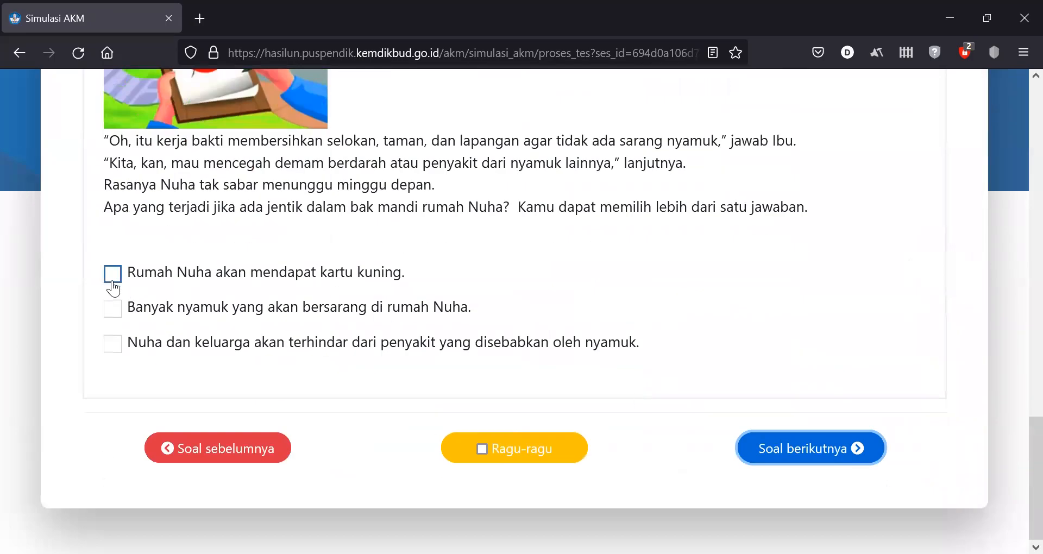
left_click(112, 281)
left_click(112, 310)
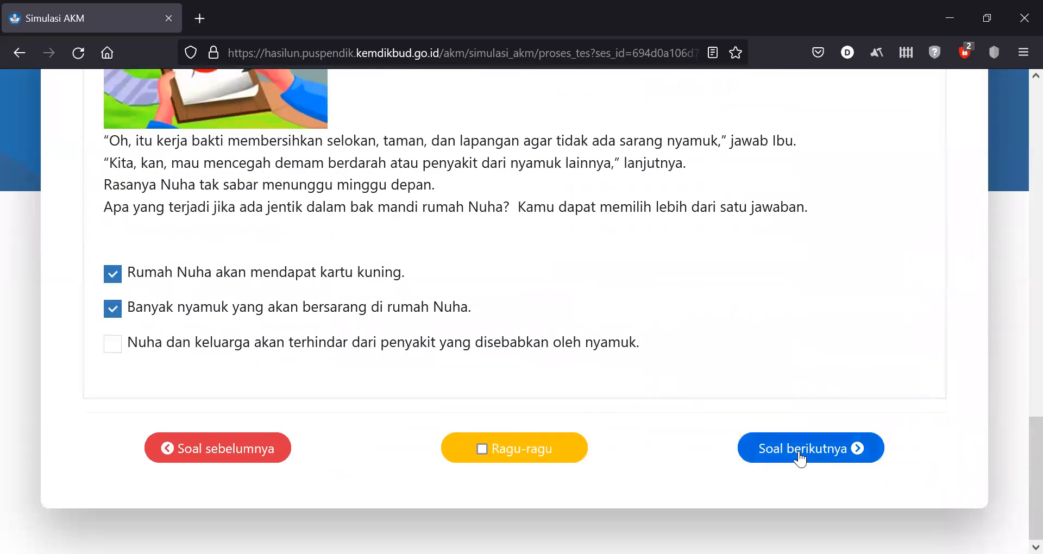
left_click(800, 449)
- On question 16, choose Sedih (Nuha feels sad) and go to question 17
scroll(1013, 304, "down", 12)
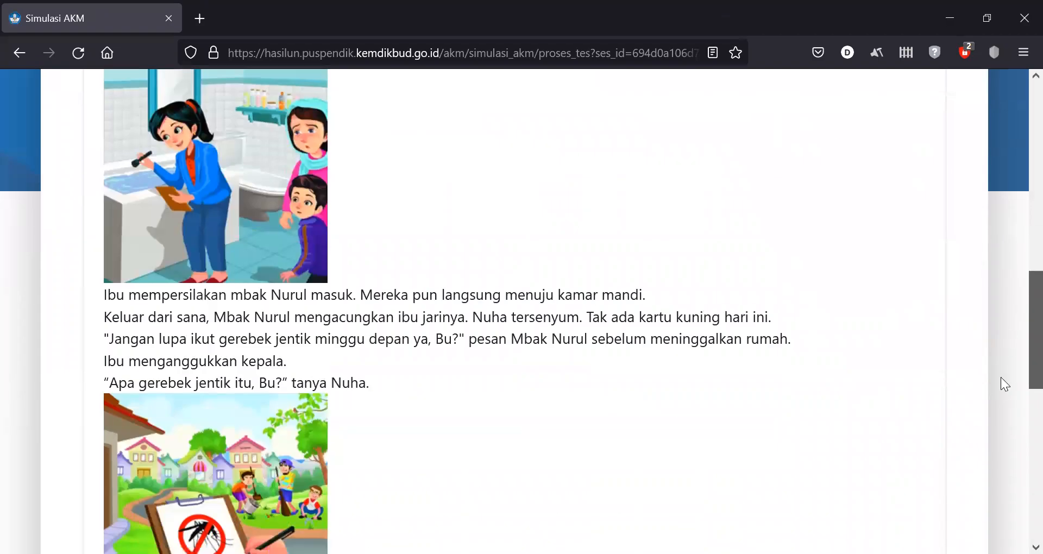
left_click_drag(1001, 377, 999, 393)
left_click_drag(104, 423, 307, 428)
left_click(113, 481)
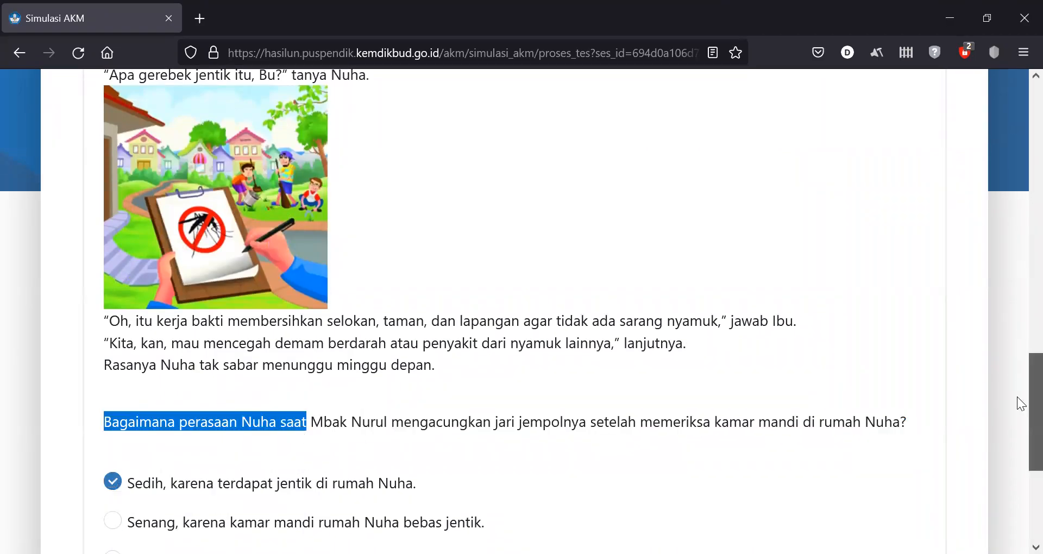
scroll(1017, 435, "down", 5)
left_click(861, 466)
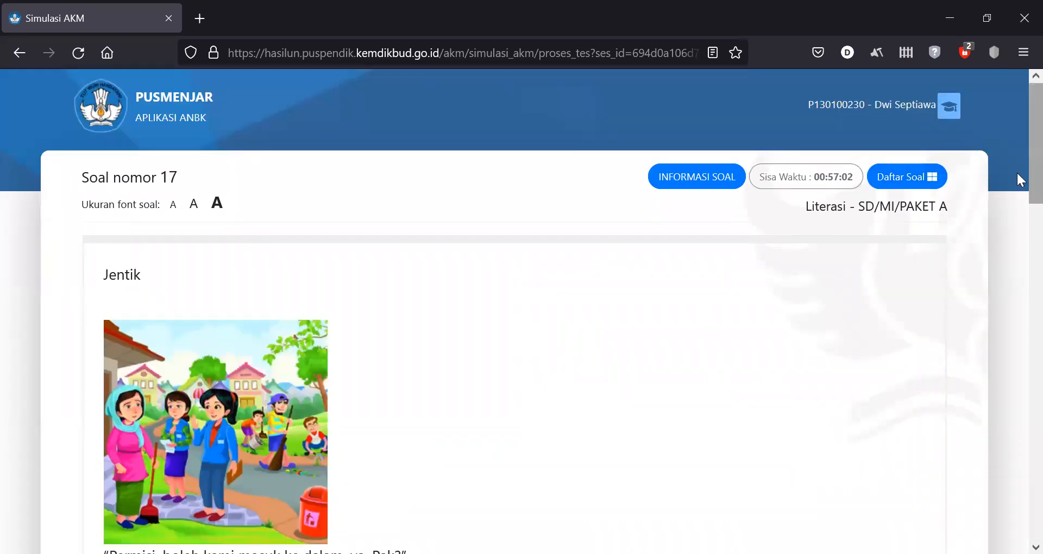
- On question 17, pick the option about Mbak Nurul's uniform and go to question 18
scroll(1016, 171, "down", 15)
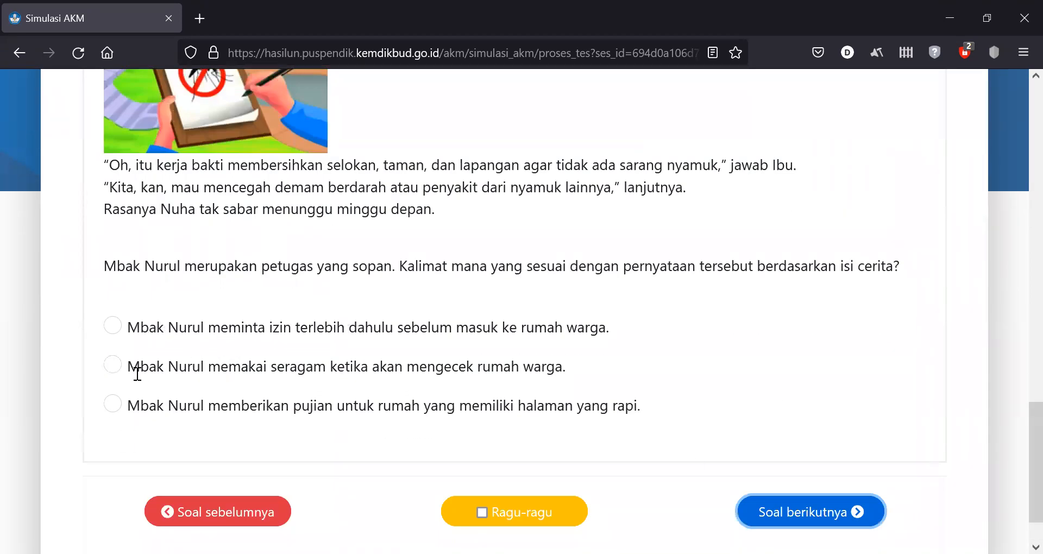
left_click(111, 365)
left_click(843, 512)
- Match Nuha to the visited child and Nurul to the welcoming mother, then go to question 19
scroll(1016, 172, "down", 1)
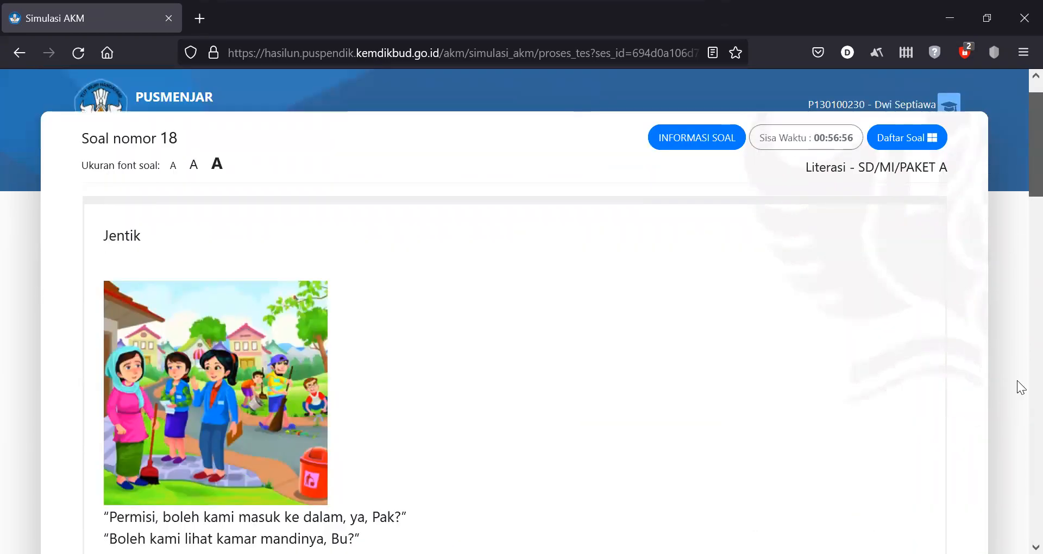
scroll(1010, 462, "down", 18)
left_click(437, 289)
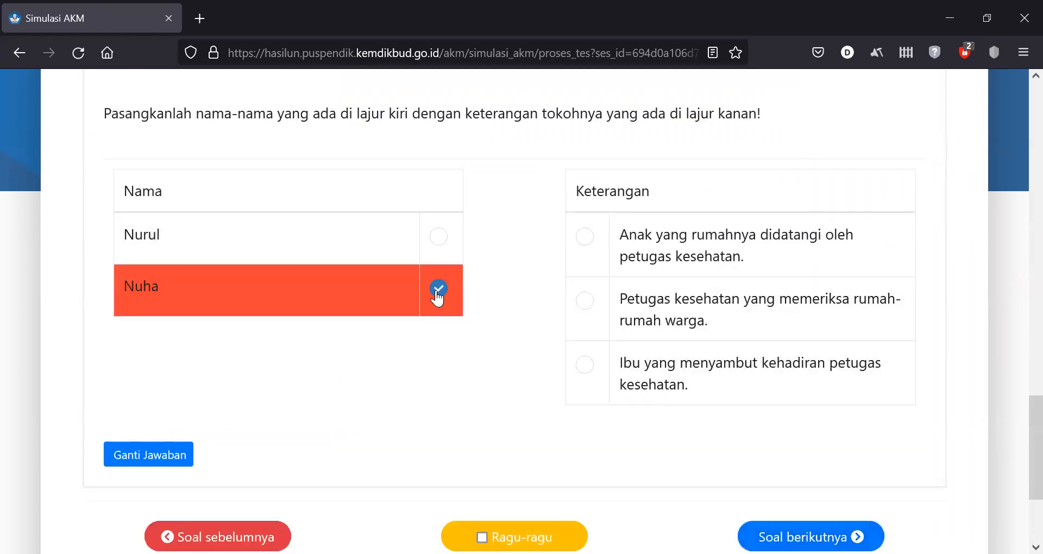
left_click(585, 245)
left_click(439, 238)
left_click(579, 364)
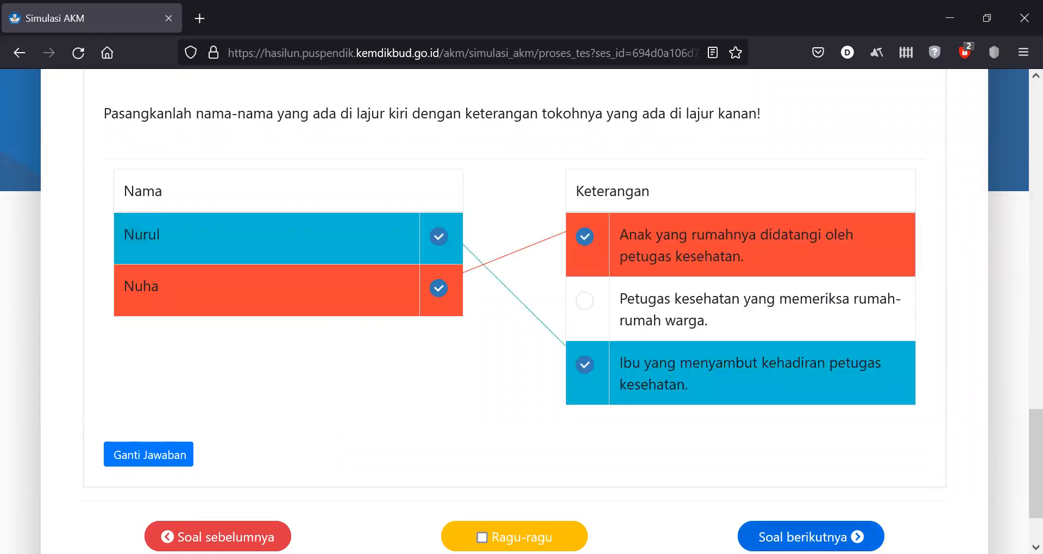
left_click(810, 537)
- Mark Menanam pohon serai Benar, Membersihkan selokan Salah, Membersihkan taman Benar; go to question 20
scroll(1017, 163, "down", 20)
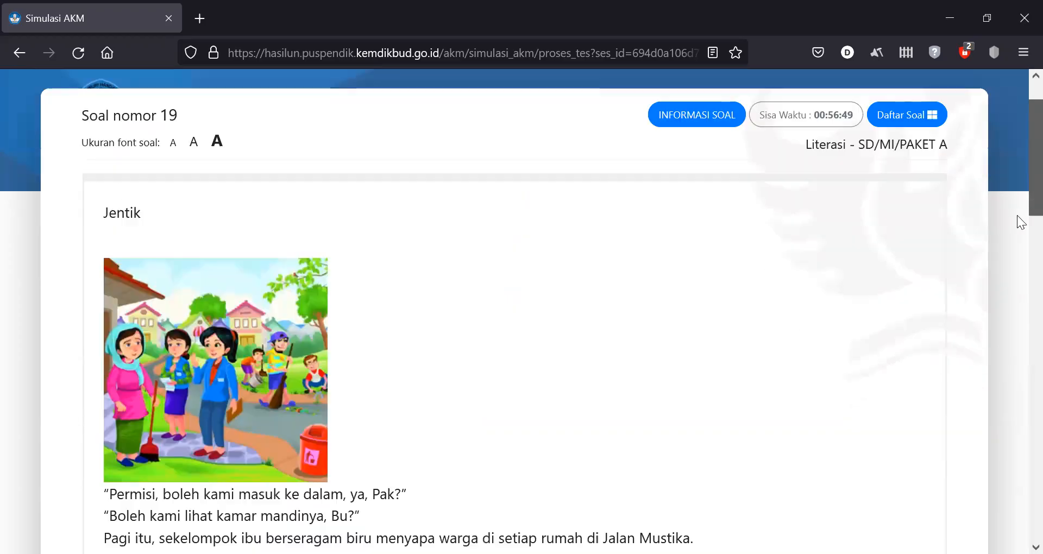
left_click(800, 274)
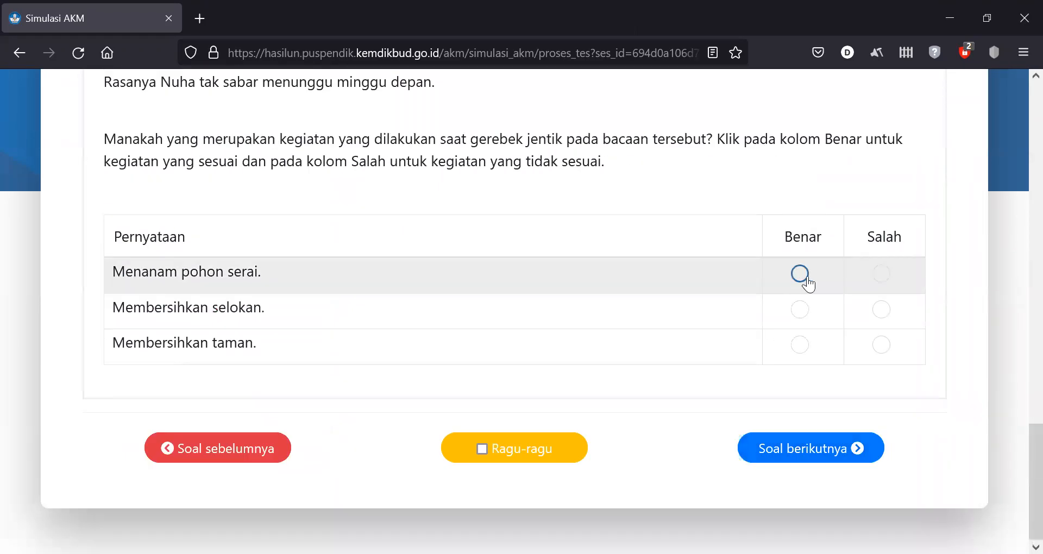
left_click(881, 309)
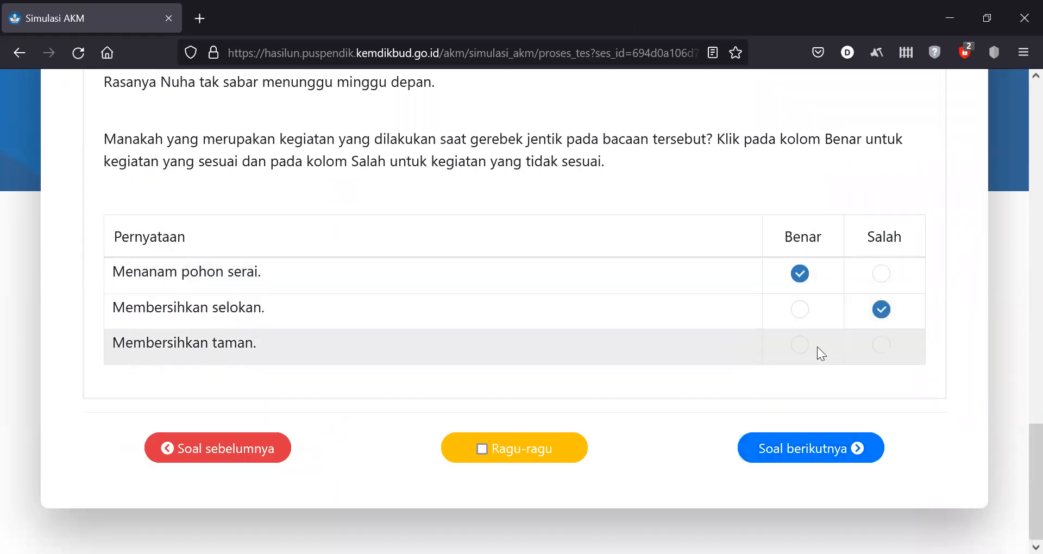
left_click(807, 351)
left_click(829, 449)
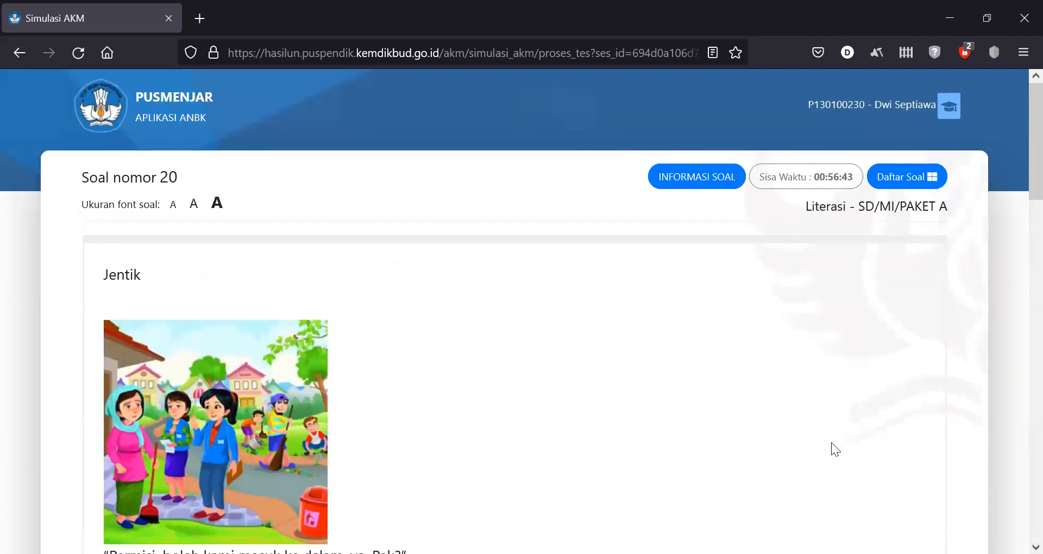
- Tick 'Menguras bak mandi.' on question 20 and move to question 21
scroll(1018, 348, "down", 15)
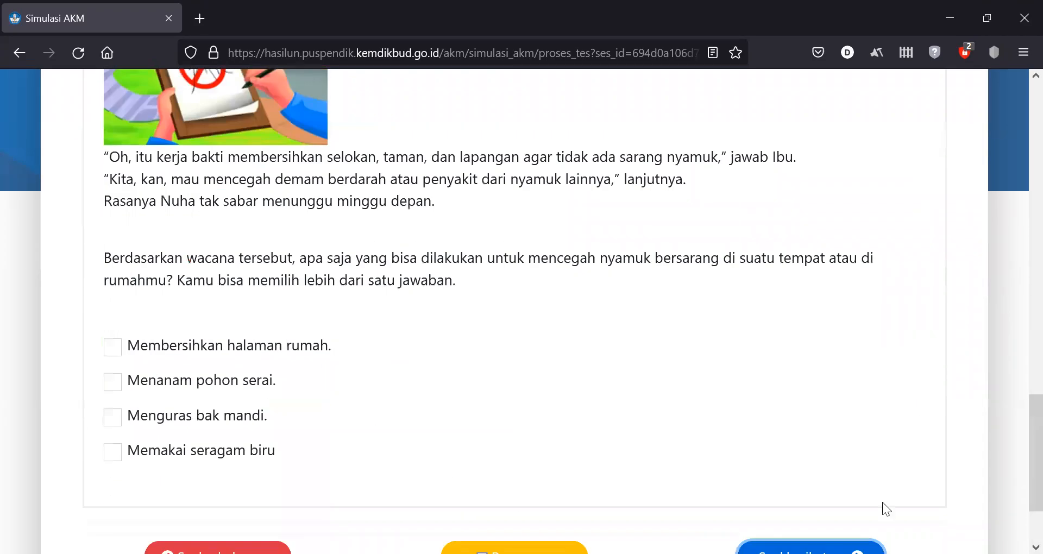
left_click(121, 417)
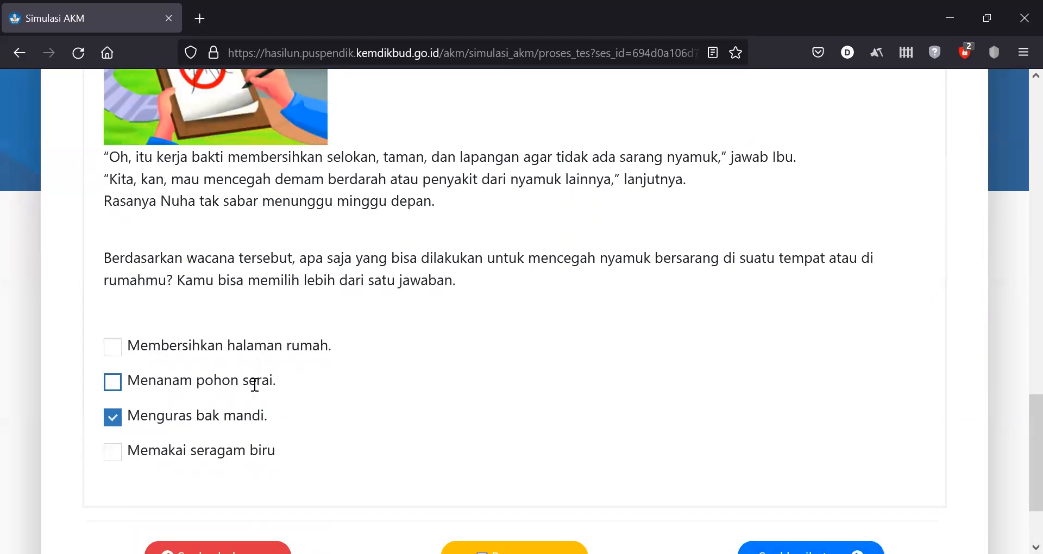
left_click(809, 549)
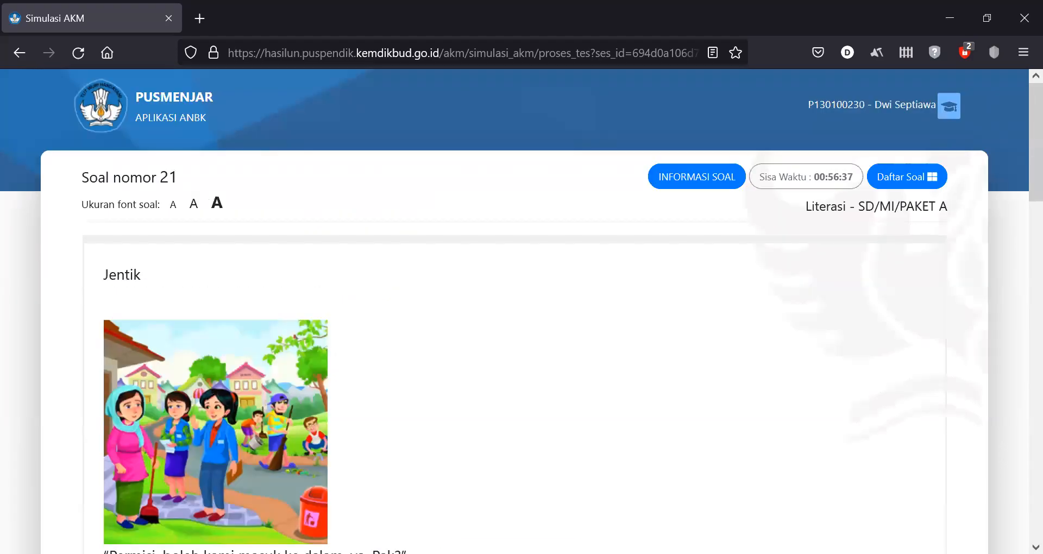
scroll(1015, 242, "down", 6)
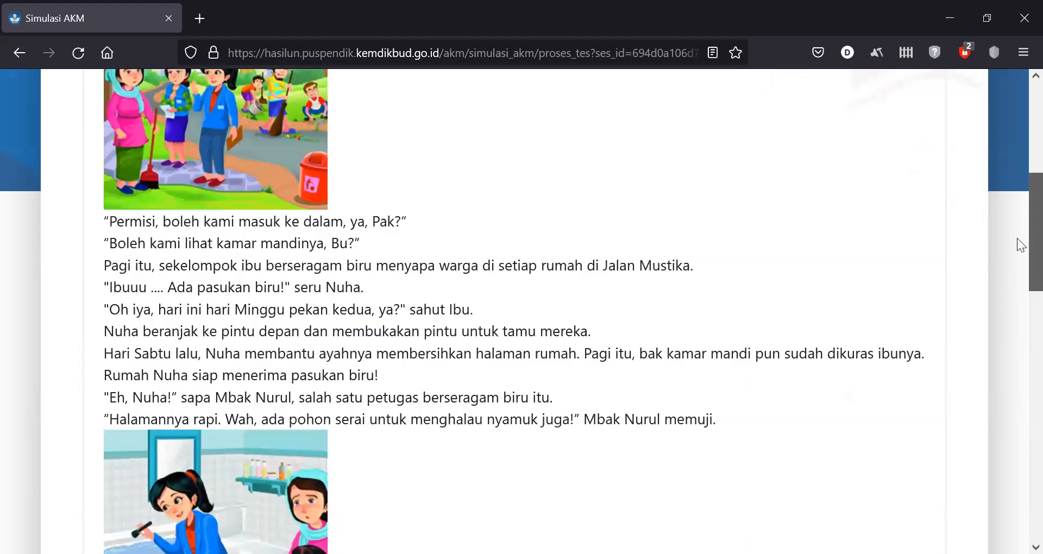
- Enter 'dd' in question 21's Jawab box and advance to the Konfirmasi Tes prompt
scroll(1017, 261, "down", 18)
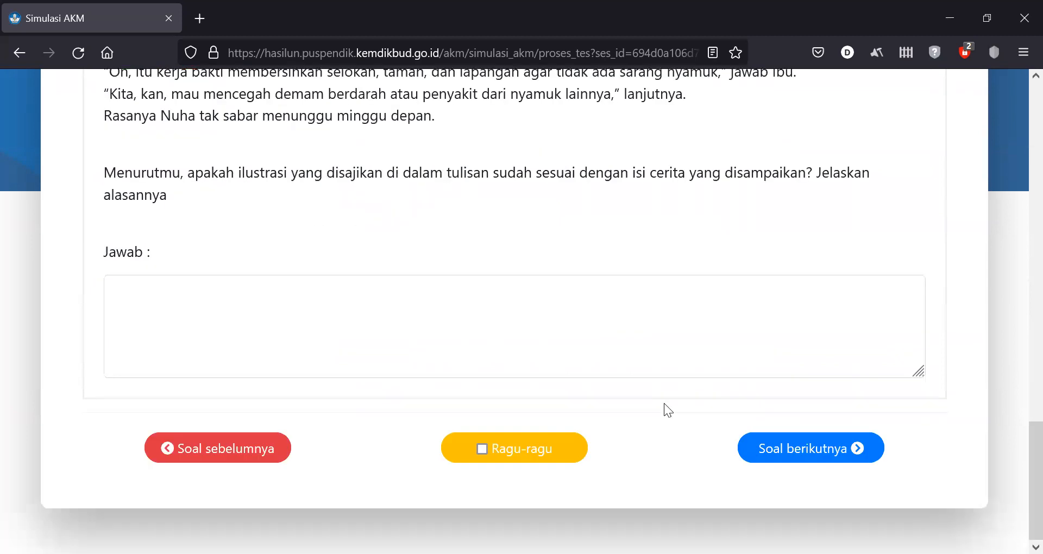
left_click(603, 322)
type("dd")
left_click(798, 449)
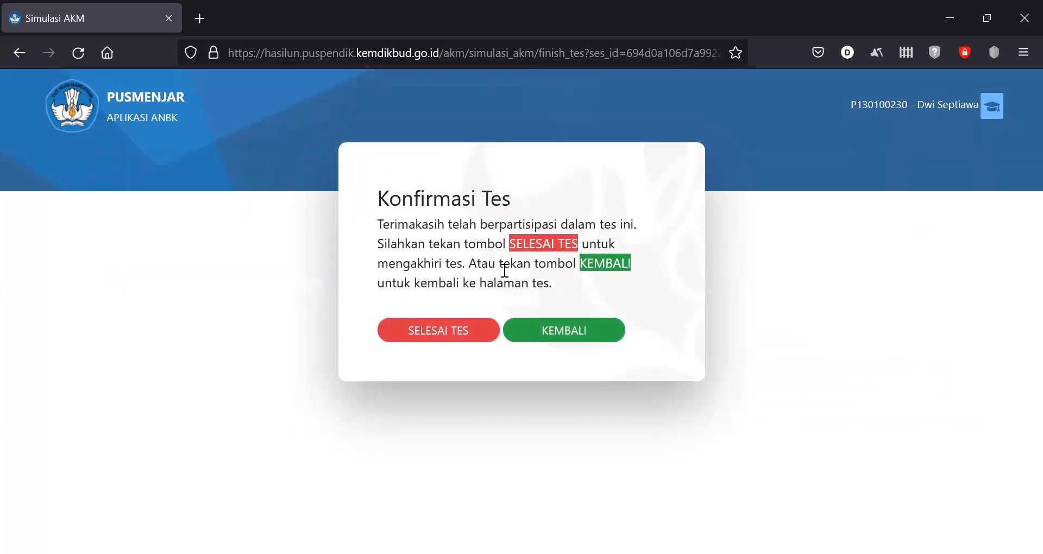
- Return to the test, jump to question 13 via Daftar Soal, and untick its Ragu-ragu flag
left_click(543, 332)
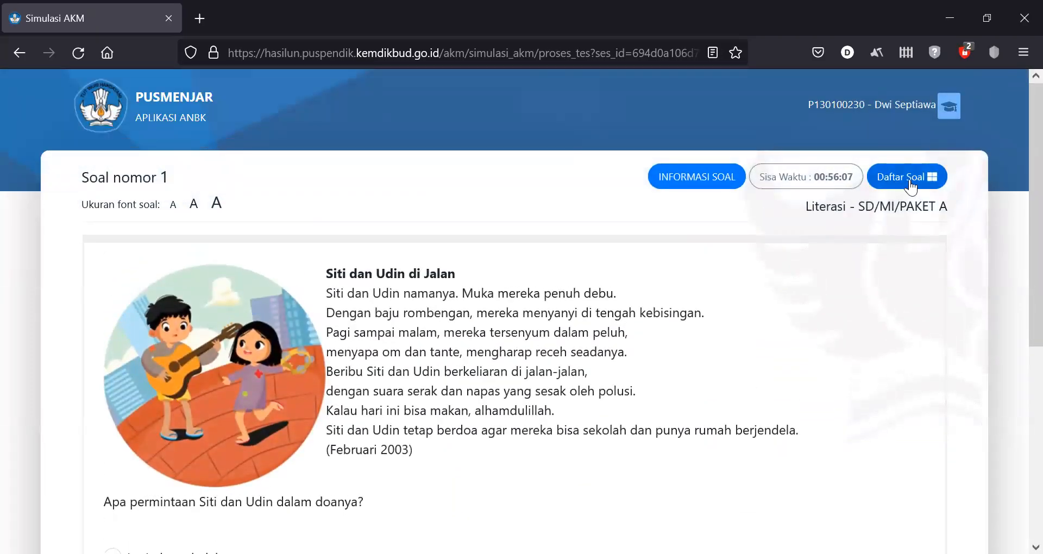
left_click(910, 185)
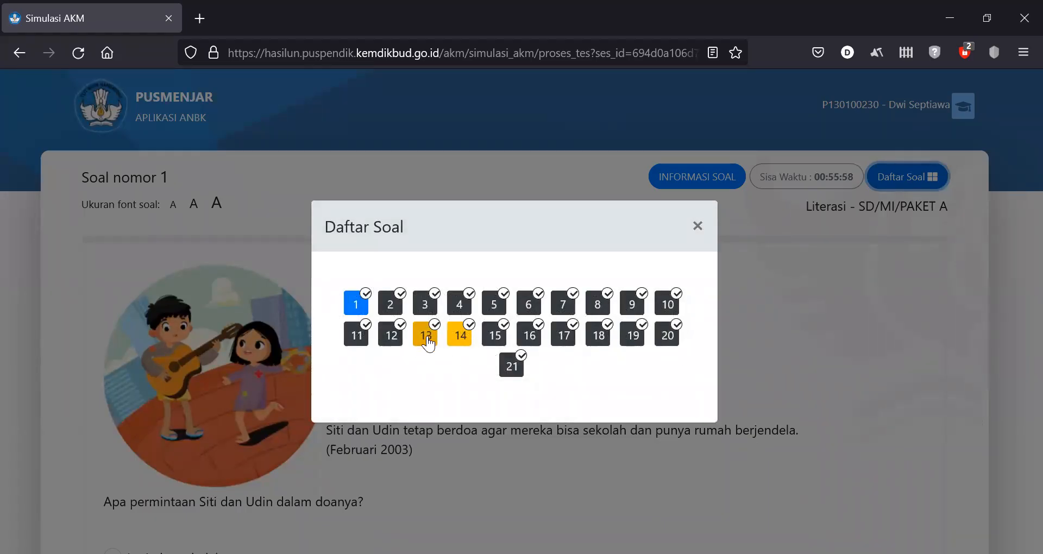
left_click(426, 339)
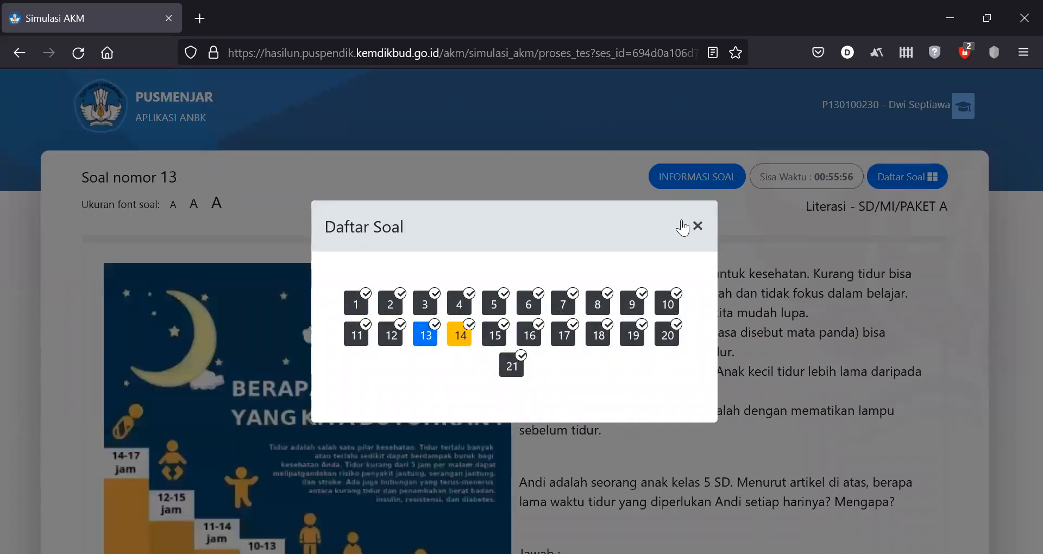
left_click(698, 225)
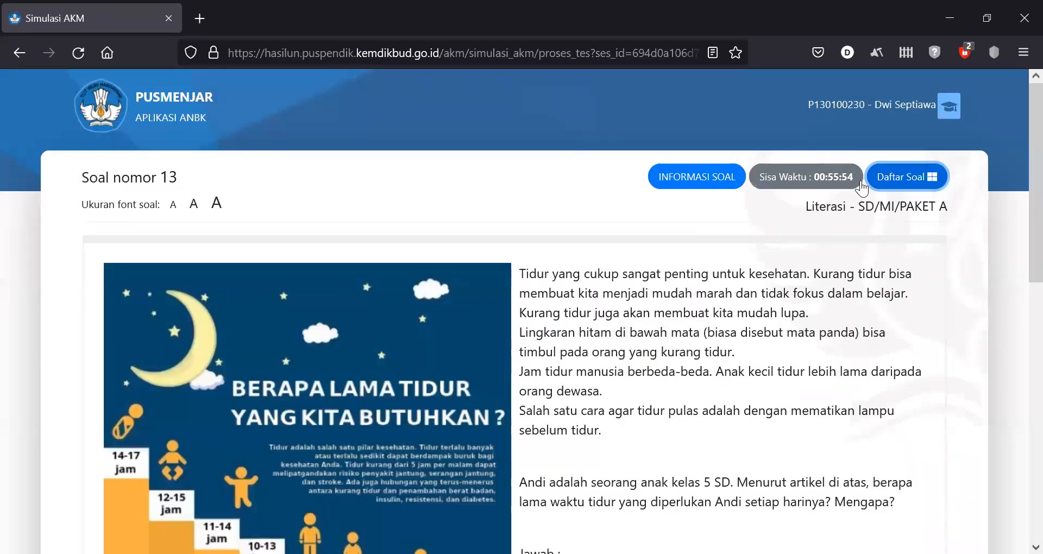
scroll(1021, 213, "down", 10)
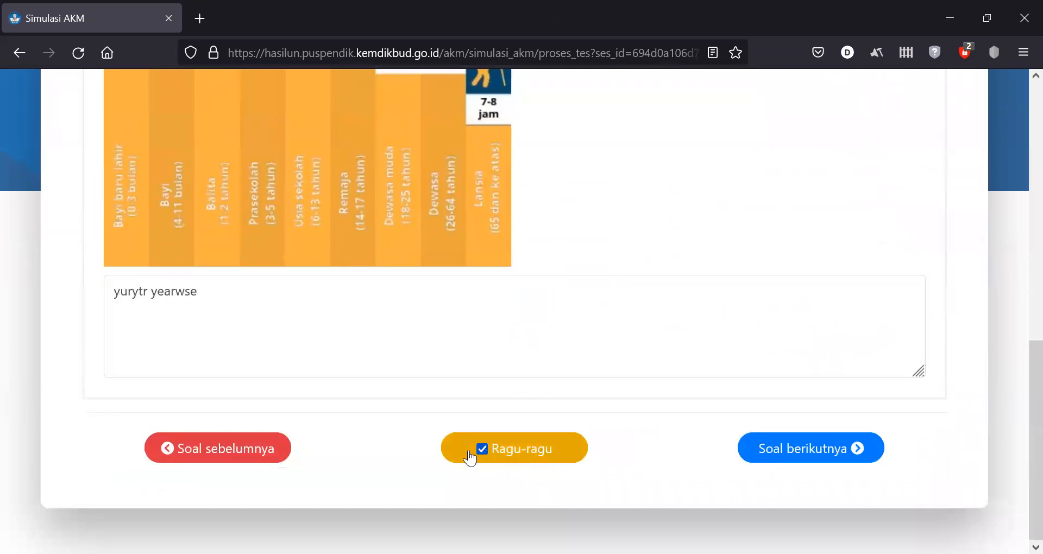
left_click(488, 445)
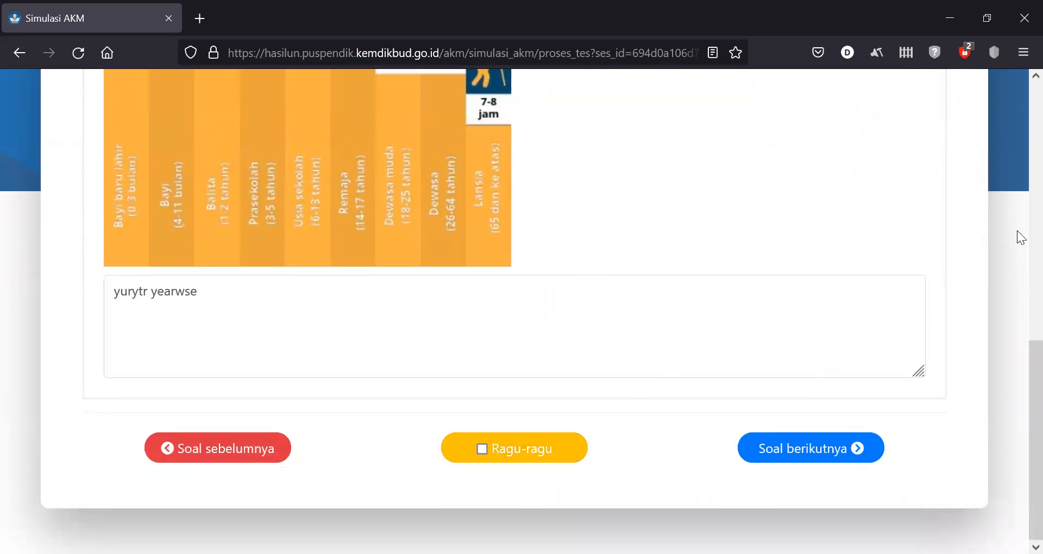
- Jump back to question 21 via Daftar Soal and advance to the Konfirmasi Tes prompt
scroll(1021, 237, "up", 6)
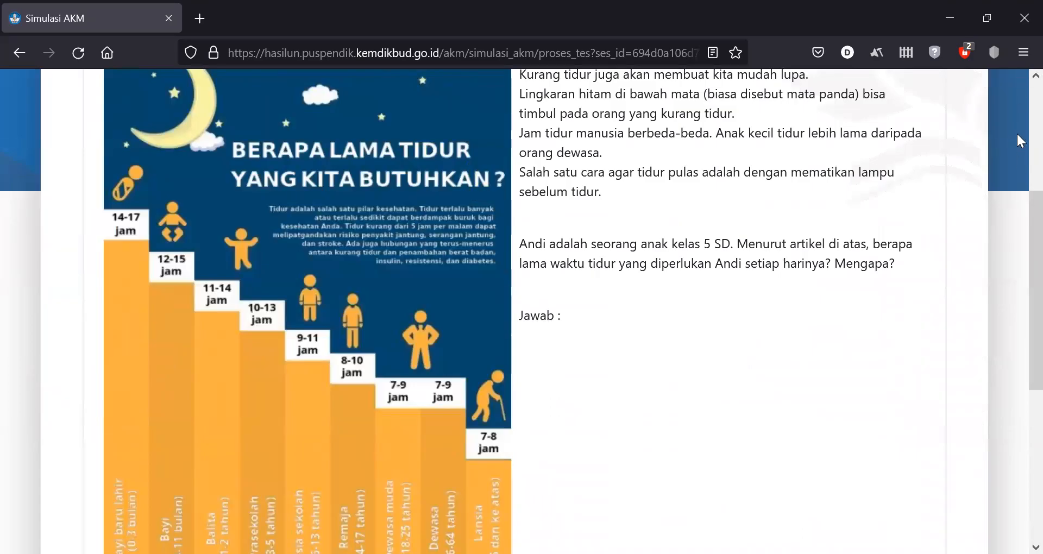
scroll(1010, 141, "up", 5)
left_click(934, 183)
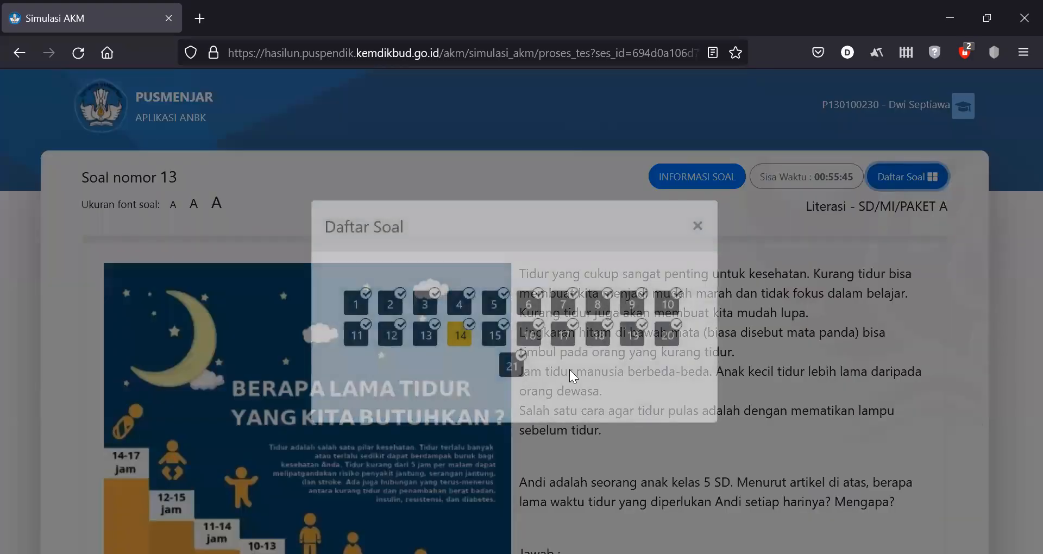
left_click(513, 365)
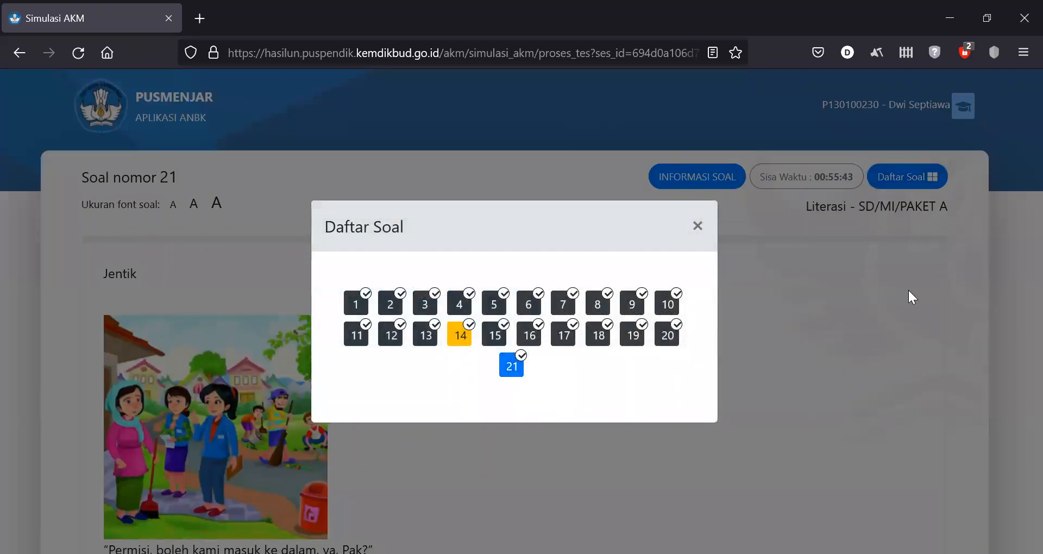
left_click(907, 289)
scroll(1017, 269, "down", 10)
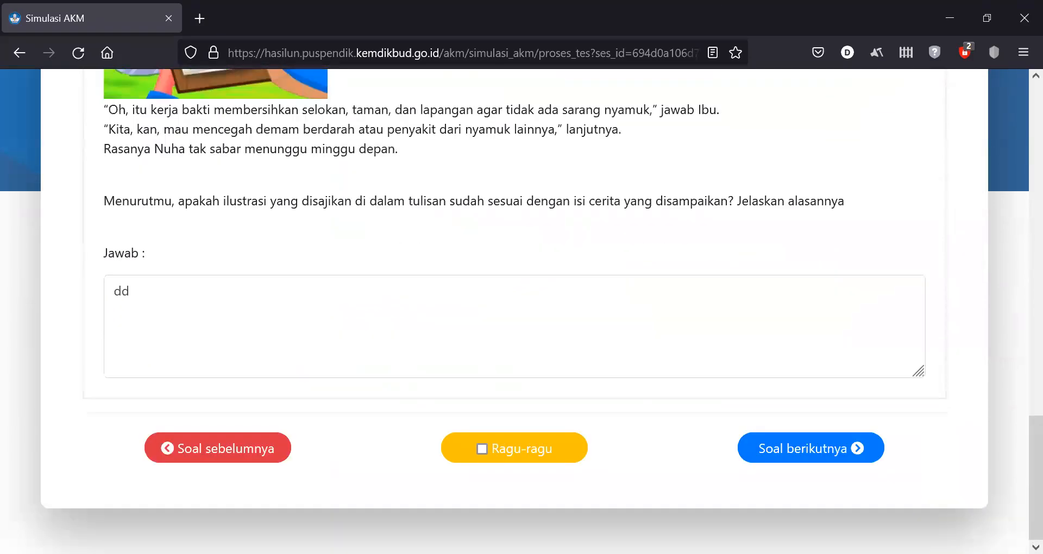
left_click(826, 440)
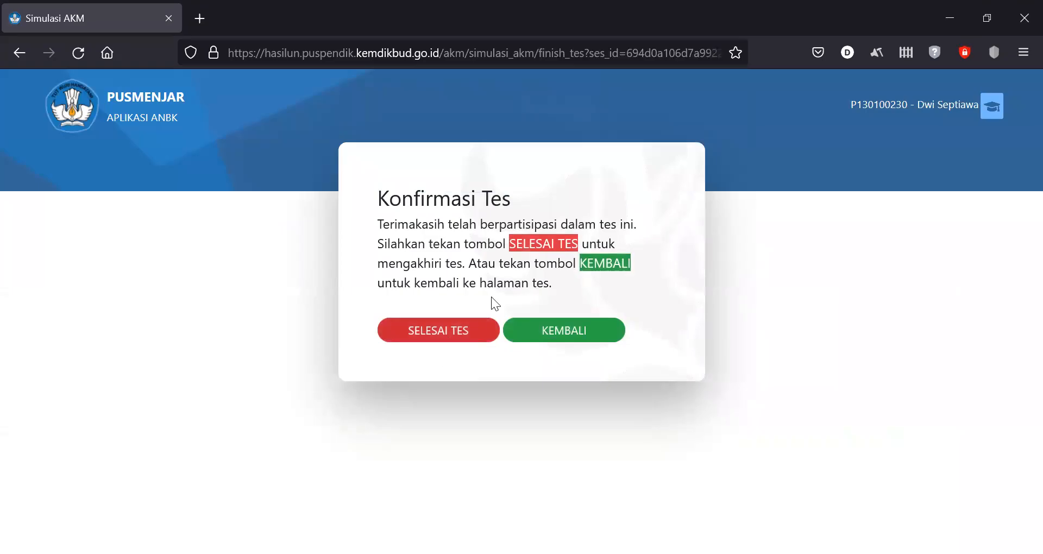
- Submit the Literasi test, look through the Reviu Hasil answer table, and click Unduh Hasil
left_click(418, 332)
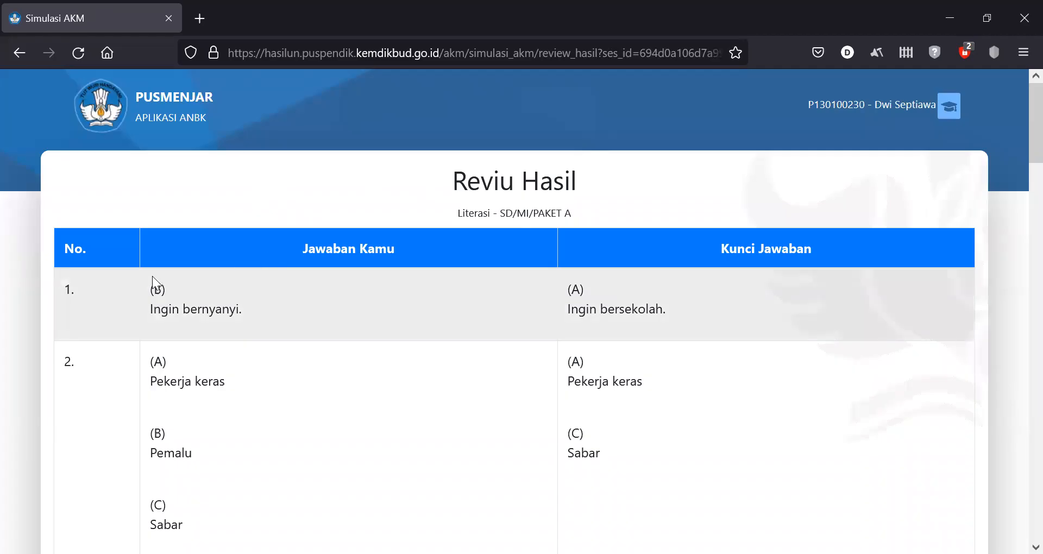
left_click_drag(154, 292, 293, 308)
left_click(442, 302)
mouse_move(1031, 125)
left_mouse_down()
mouse_move(1032, 187)
mouse_move(1032, 125)
left_mouse_up()
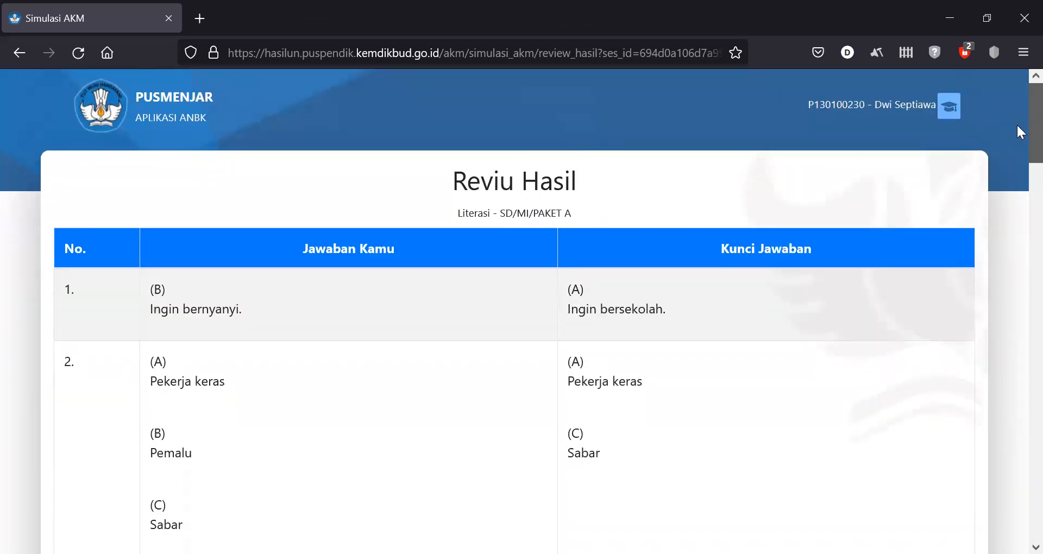
left_click_drag(1018, 126, 982, 347)
scroll(972, 441, "down", 6)
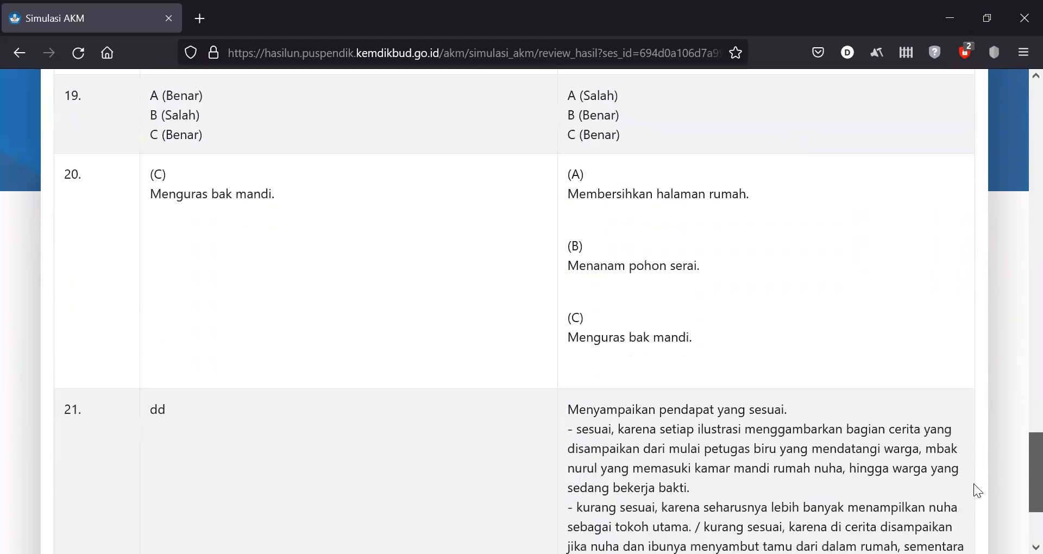
left_click(881, 459)
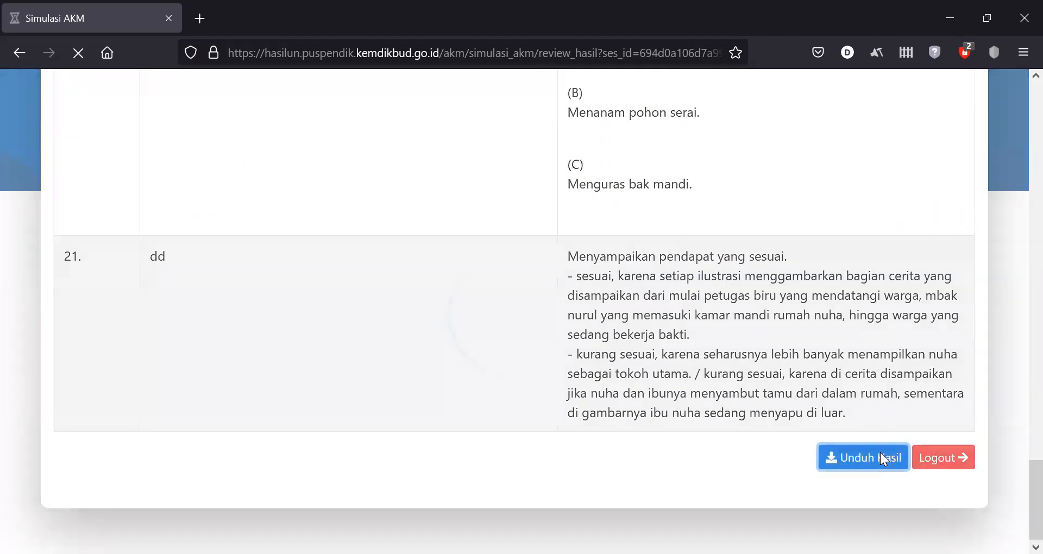
- Open Hasil_Uji_Coba_AKM in Firefox's PDF viewer, scroll its pages, then close the tab
left_click(743, 421)
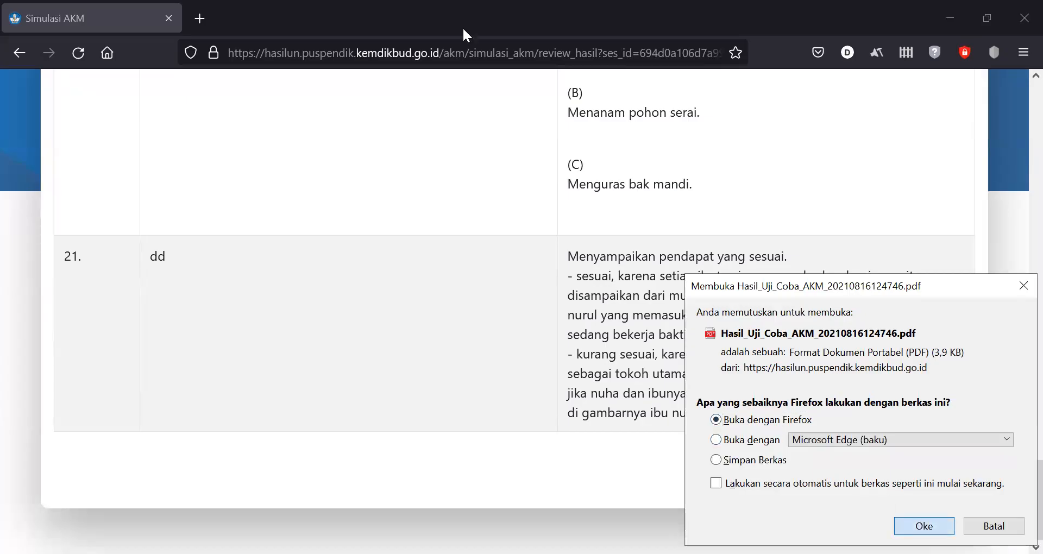
key("Return")
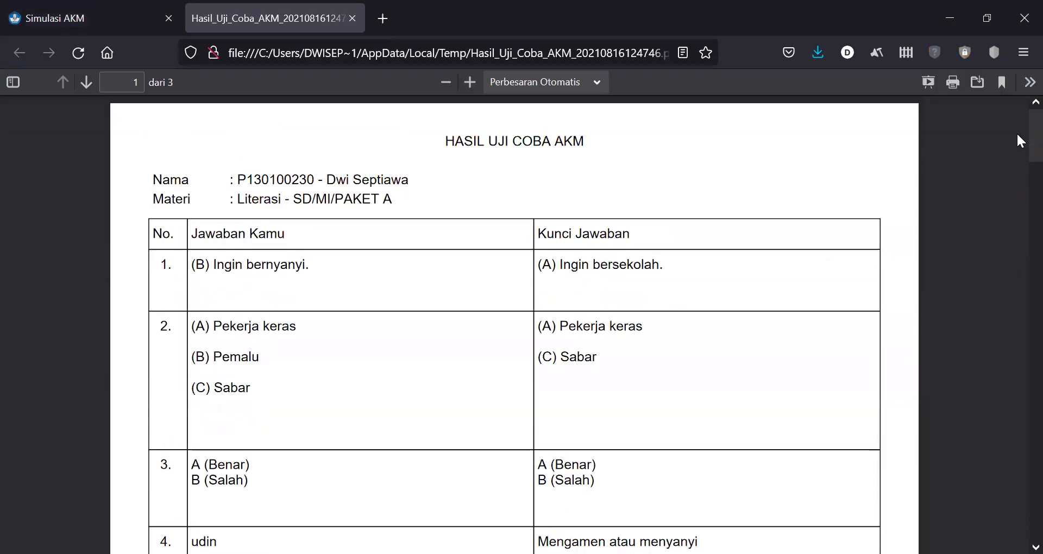
scroll(1016, 145, "down", 15)
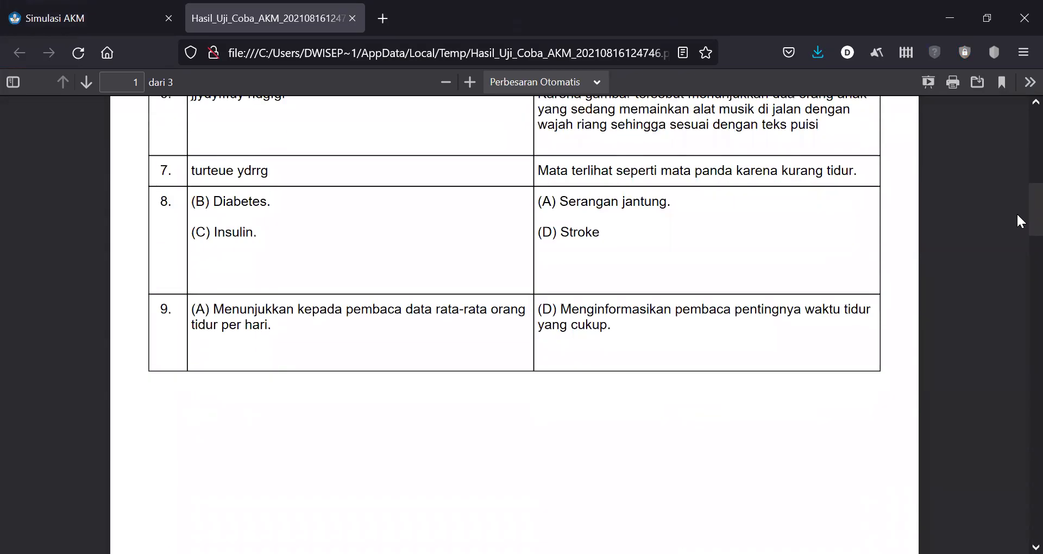
scroll(1015, 270, "down", 12)
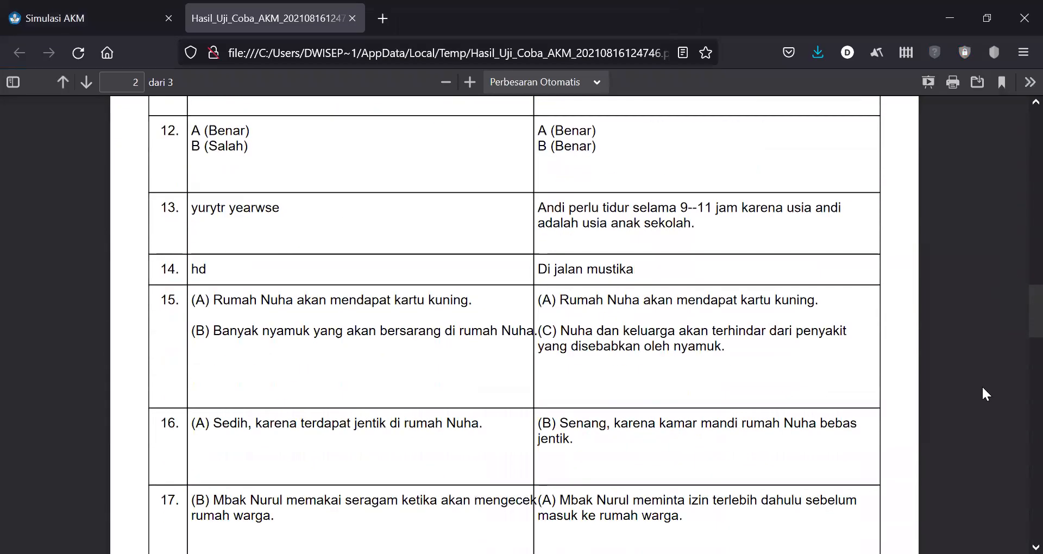
key("Home")
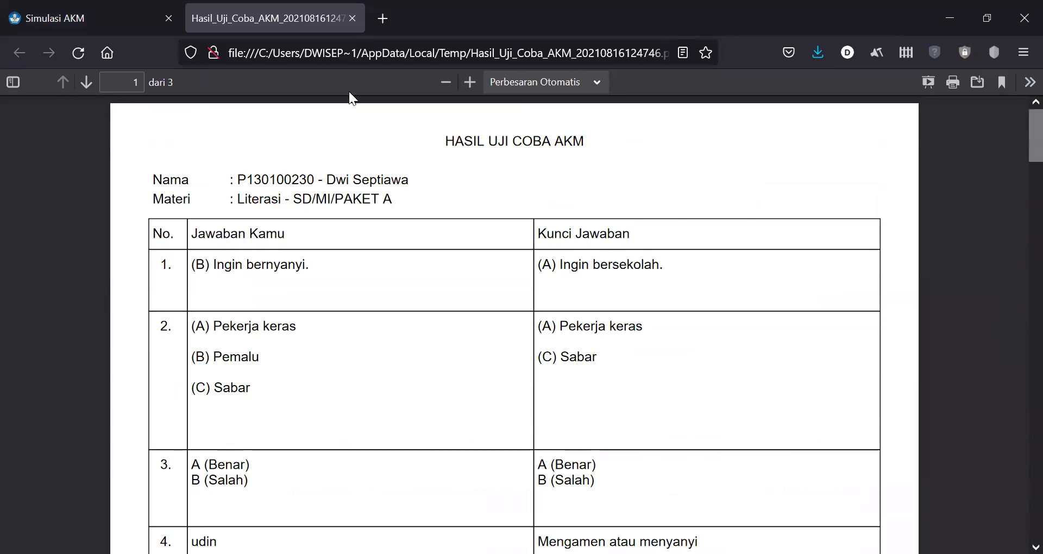
key("ctrl+w")
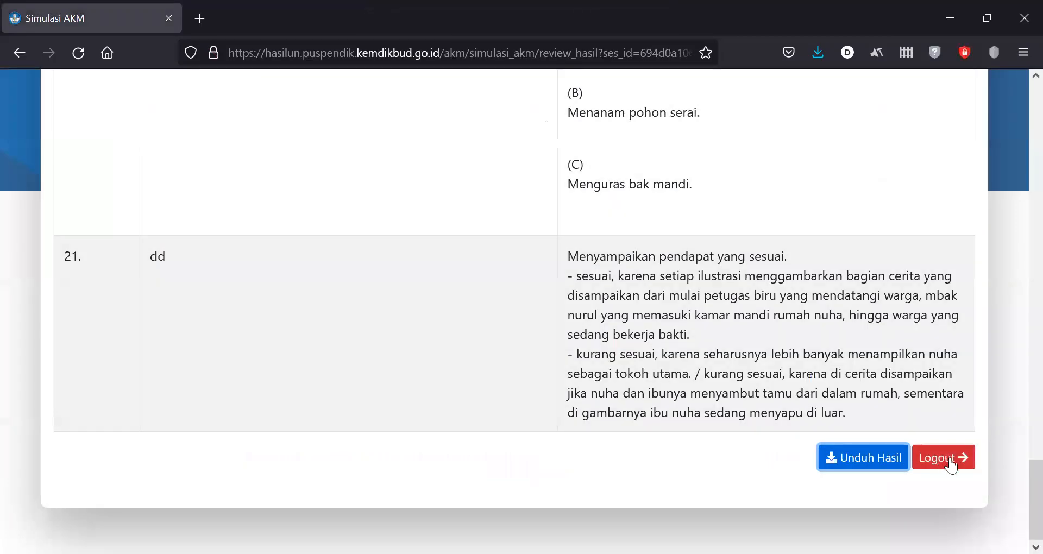
- Log out of Literasi, choose the Numerasi test, and log in with the prefilled credentials
left_click(948, 462)
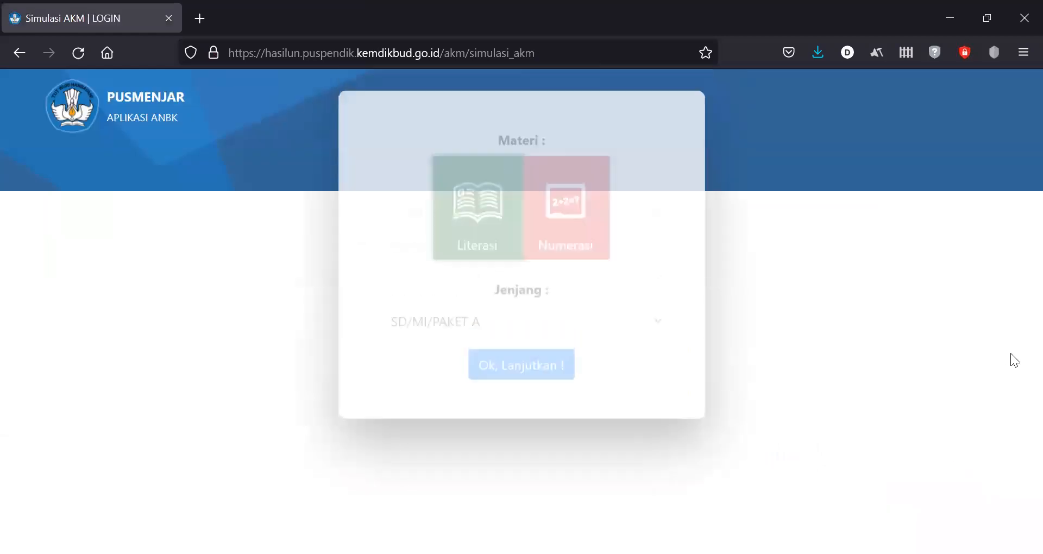
left_click(567, 307)
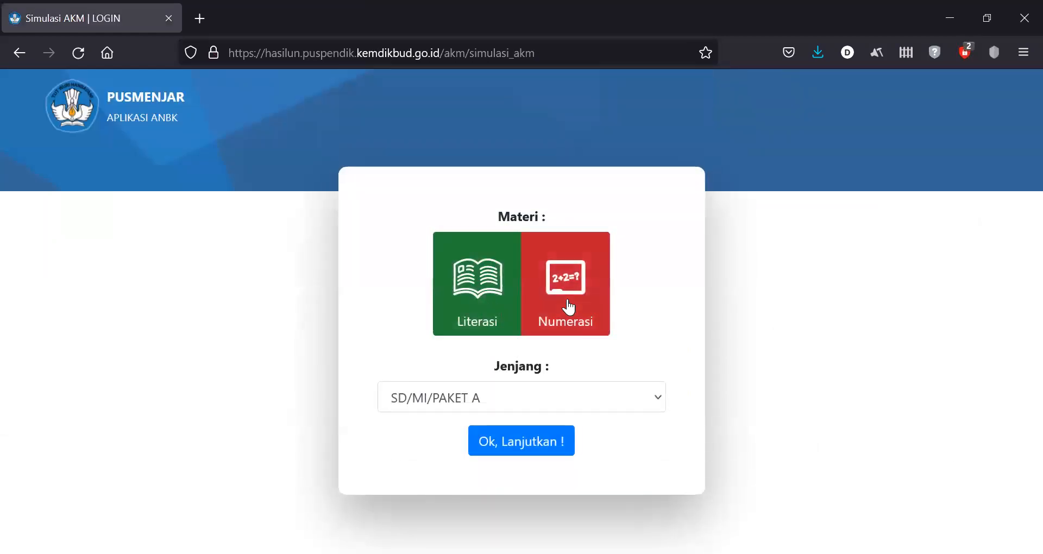
left_click(546, 440)
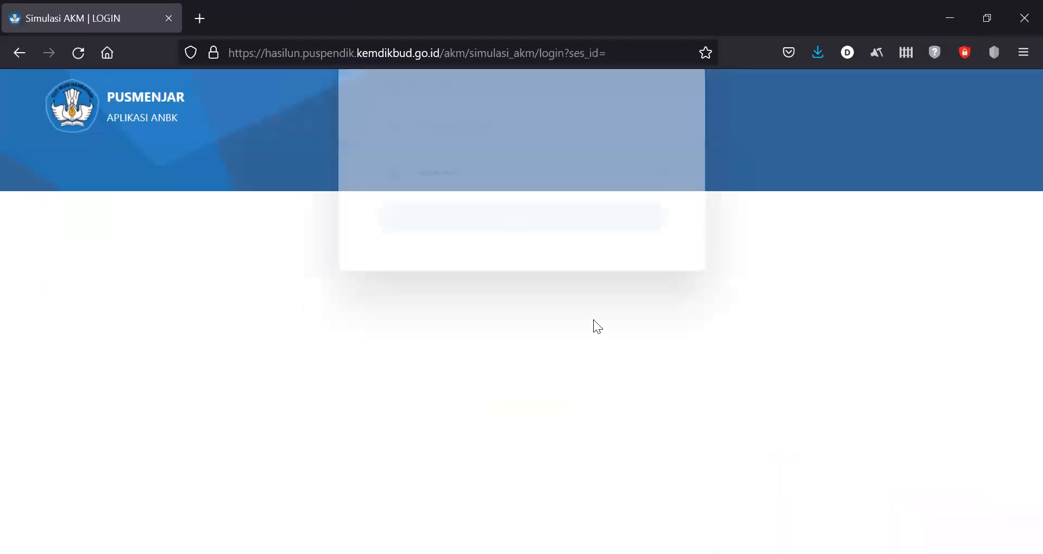
left_click(606, 389)
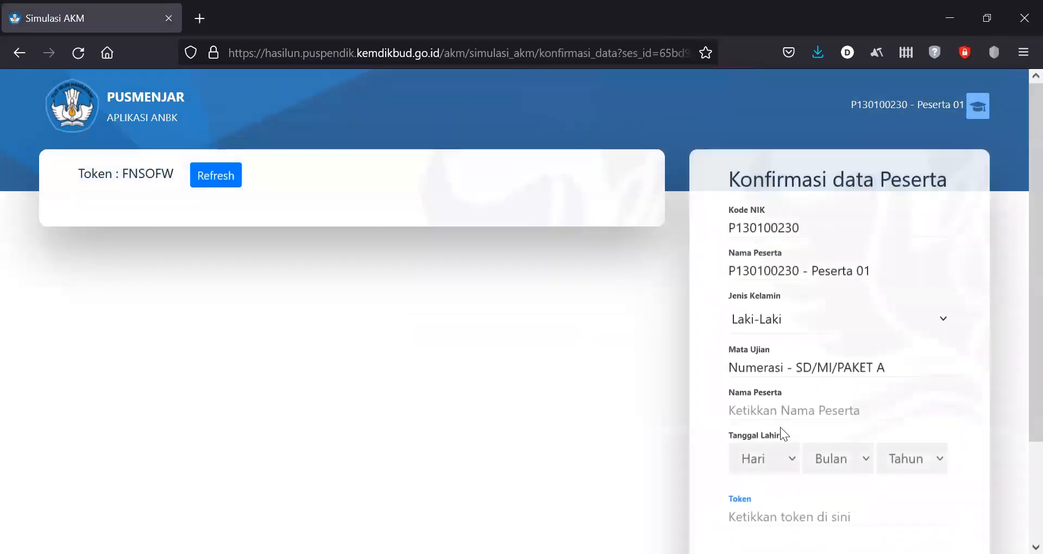
- Enter the participant name and set the birth day to 02 on the confirmation form
left_click(789, 410)
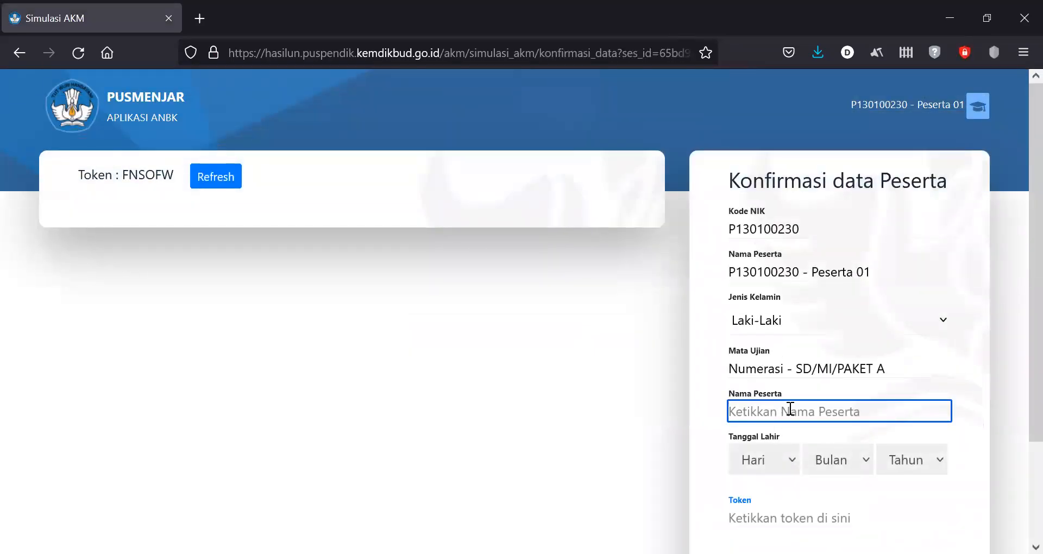
type("d")
left_click(780, 461)
key("Down")
key("Return")
key("Tab")
key("Tab")
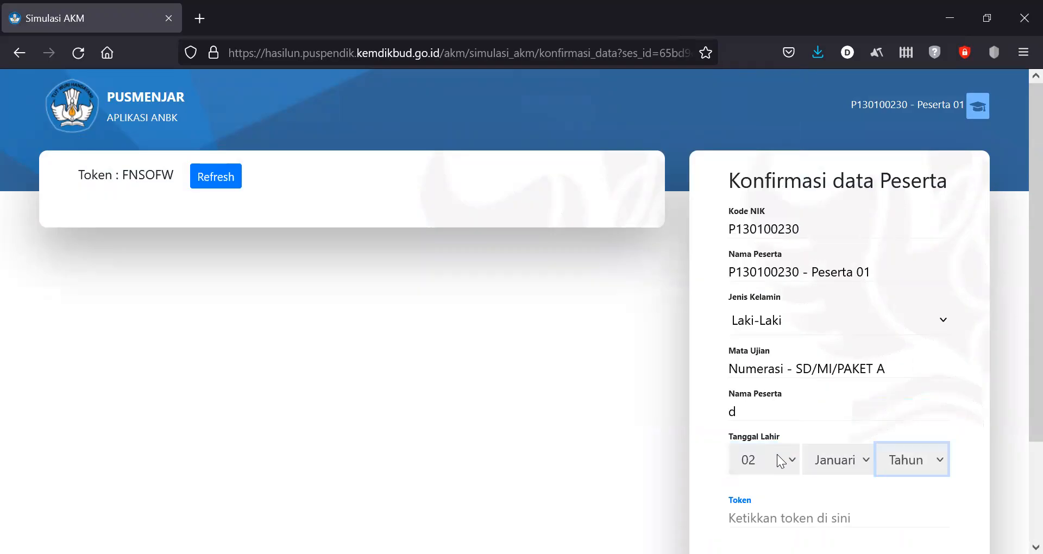
scroll(1017, 422, "down", 3)
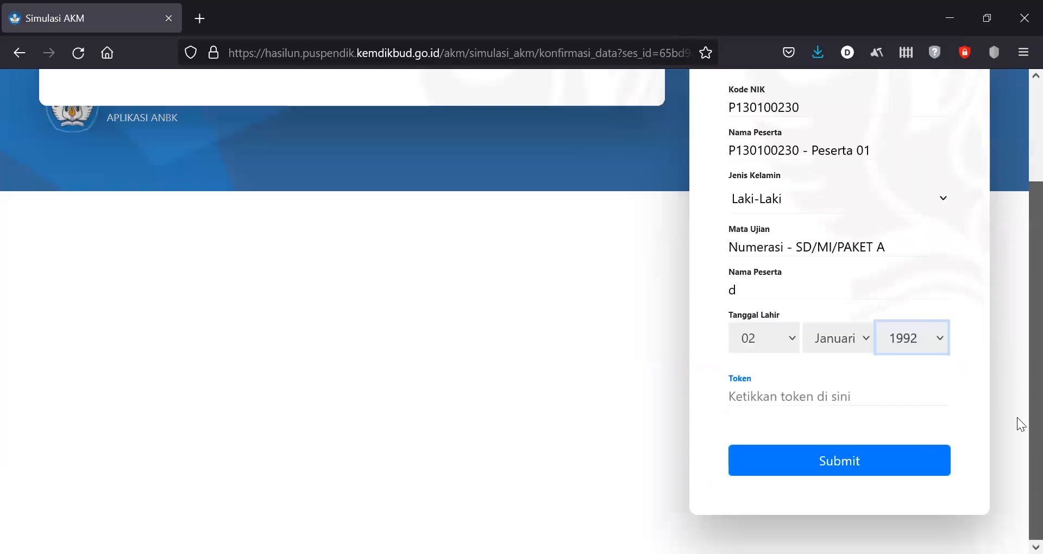
scroll(1021, 119, "up", 3)
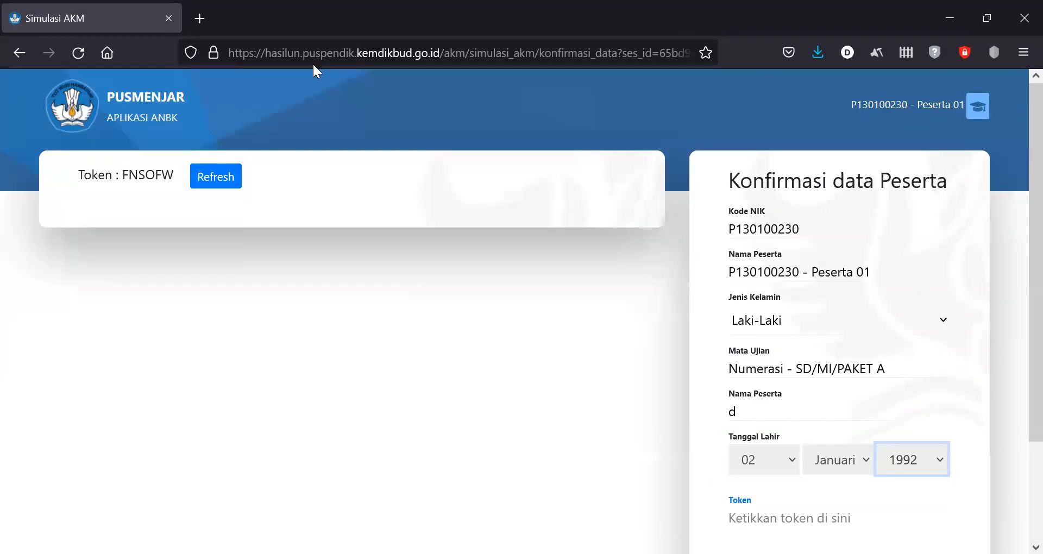
- Copy the displayed token into the Token field and submit the participant confirmation
double_click(134, 167)
left_click_drag(124, 175, 157, 173)
right_click(171, 173)
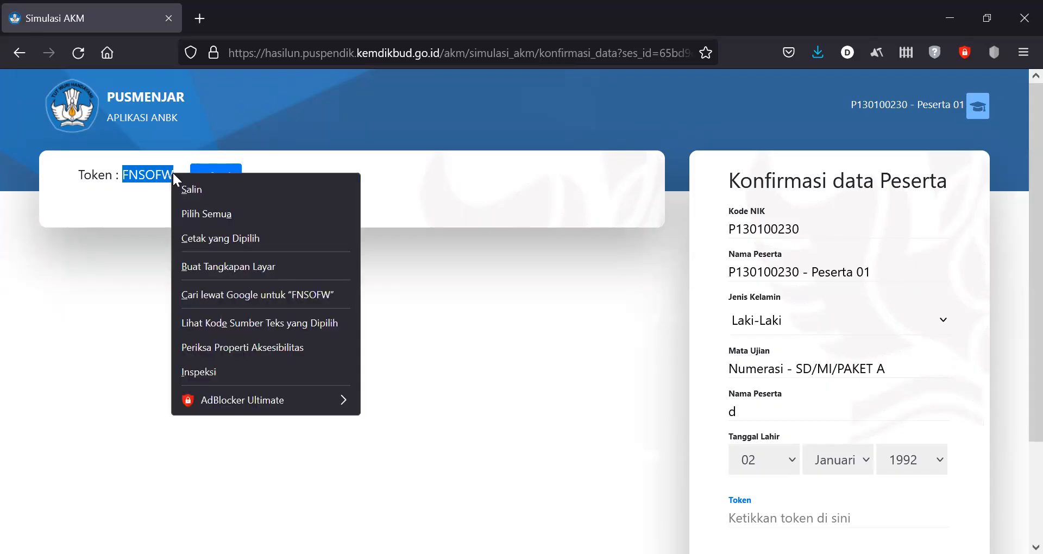
left_click(187, 189)
scroll(894, 500, "down", 2)
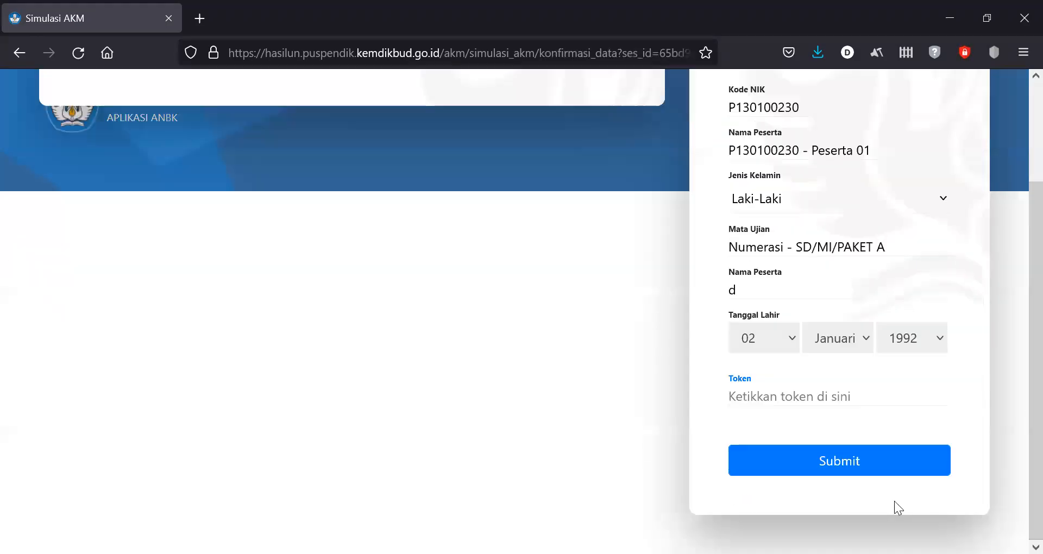
left_click(794, 389)
key("ctrl+v")
left_click(811, 451)
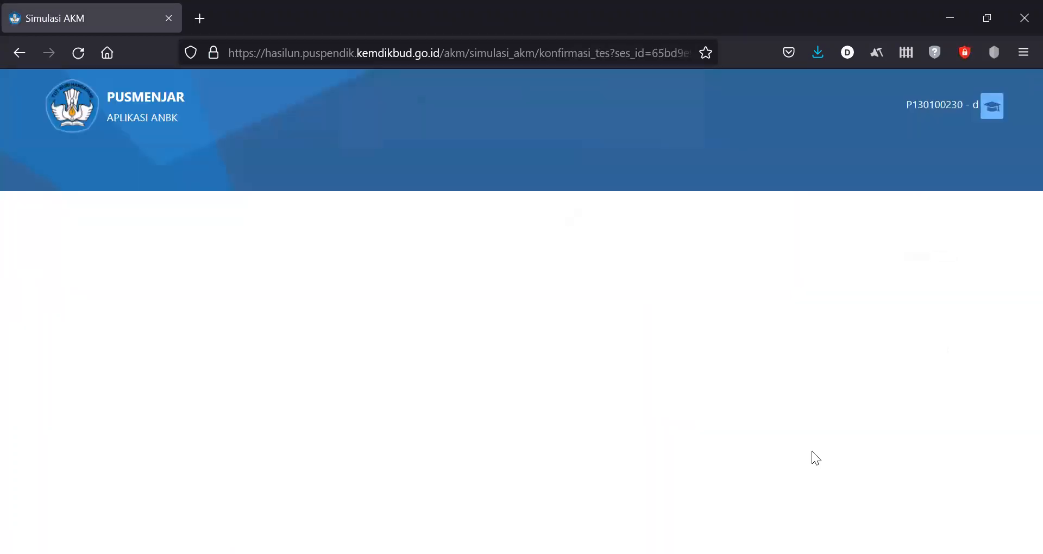
- Start the Numerasi test, jump to last question 13 via Daftar Soal, and advance past it
left_click(544, 441)
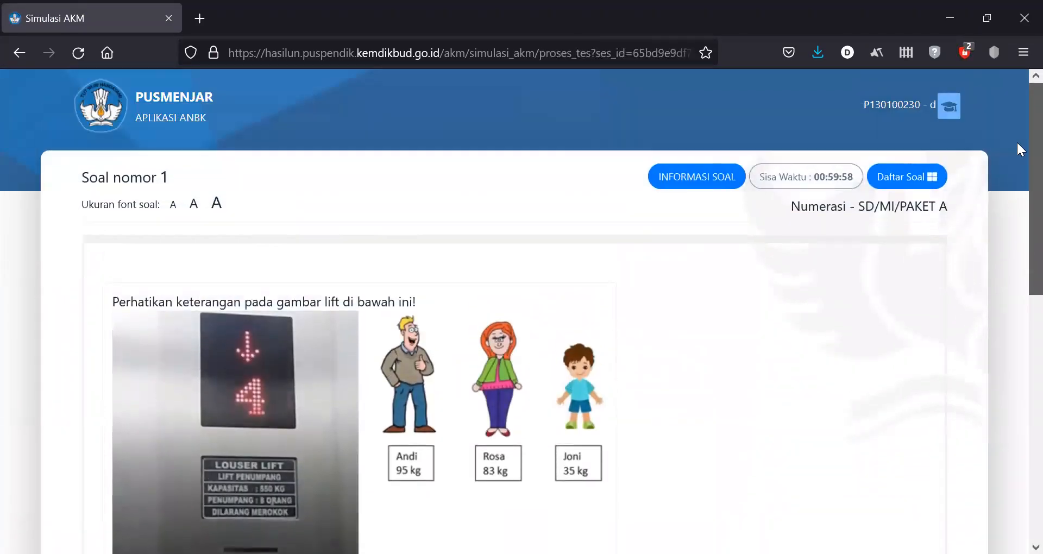
left_click(929, 171)
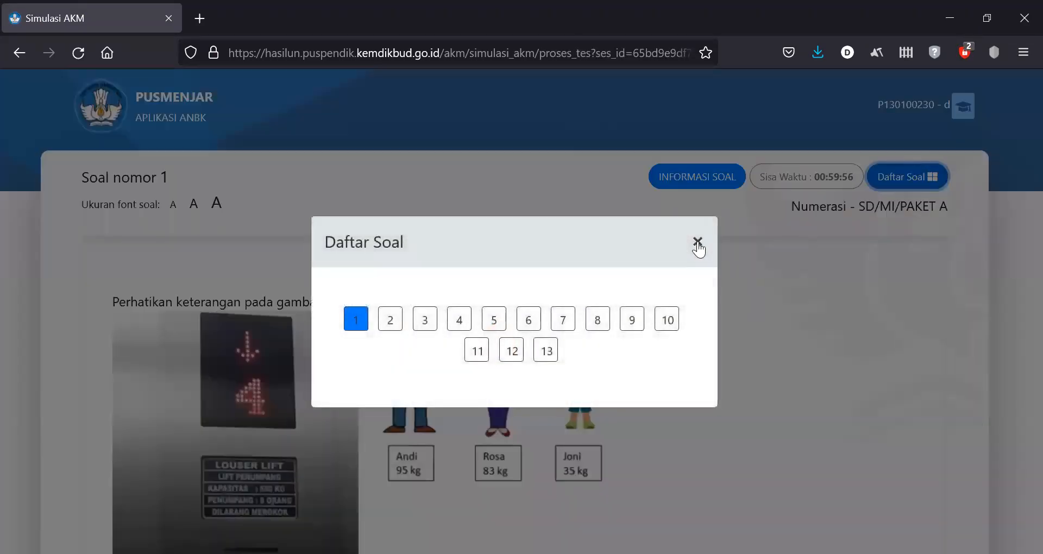
left_click(698, 241)
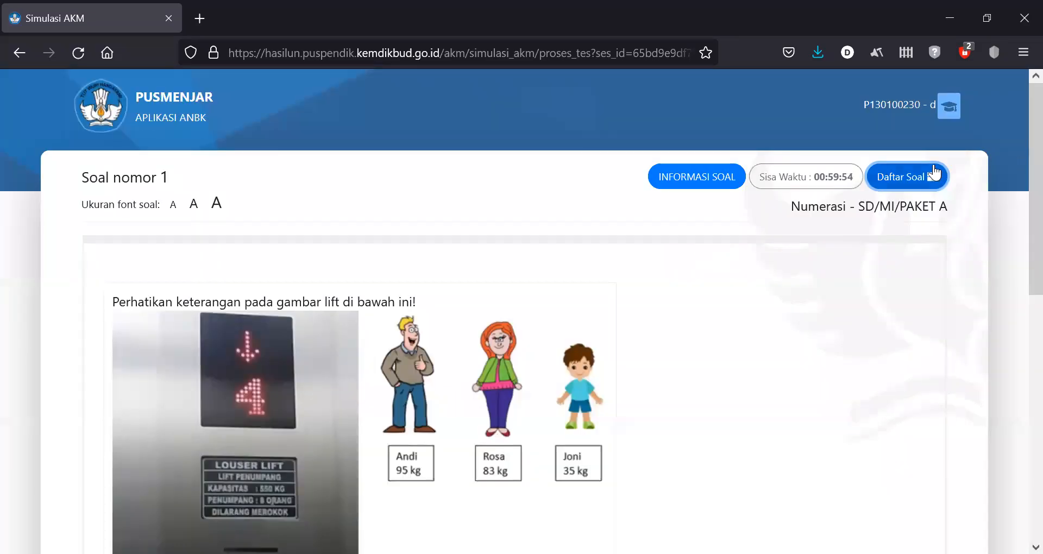
left_click(931, 174)
left_click(555, 357)
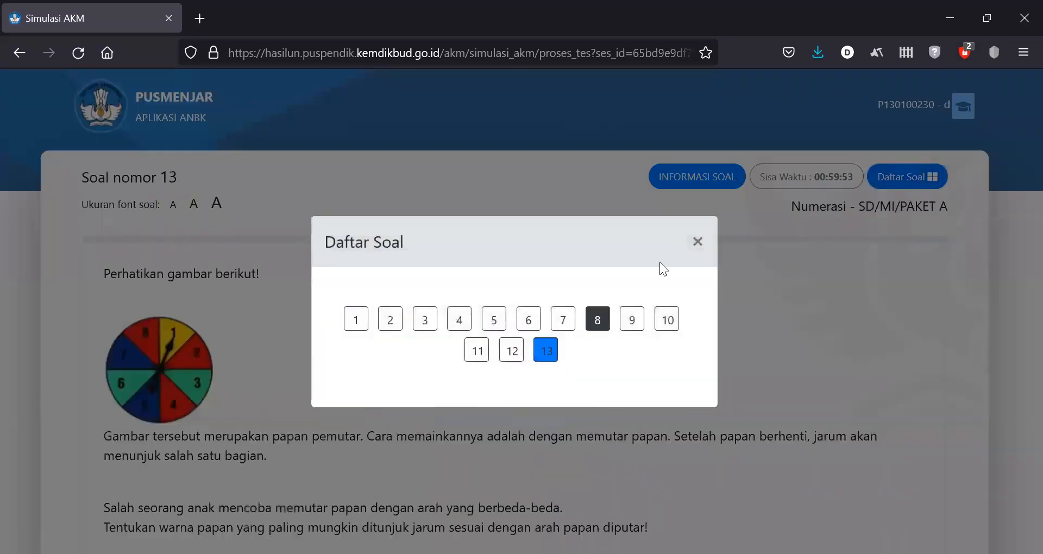
left_click(696, 242)
scroll(981, 447, "down", 4)
scroll(981, 448, "down", 2)
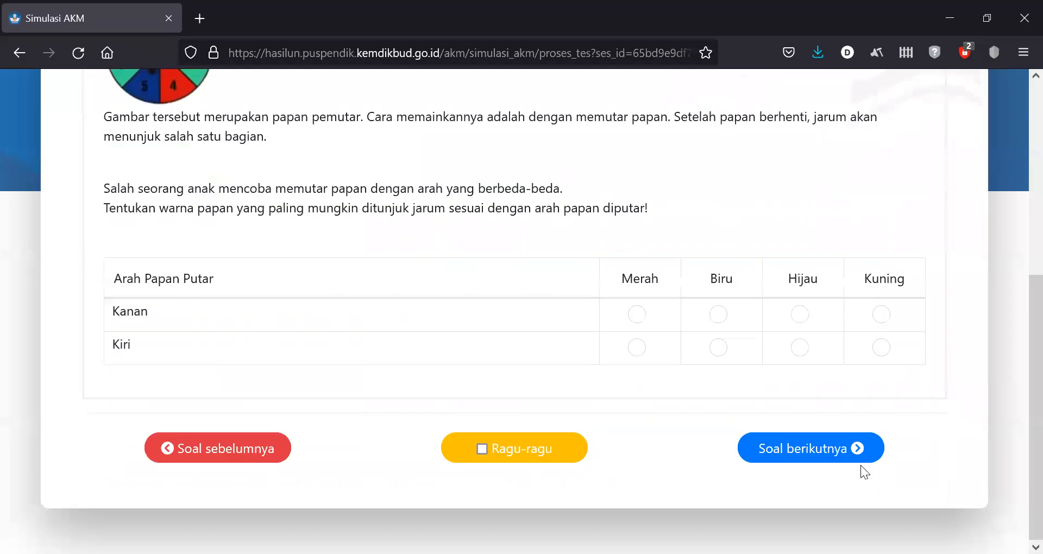
left_click(829, 457)
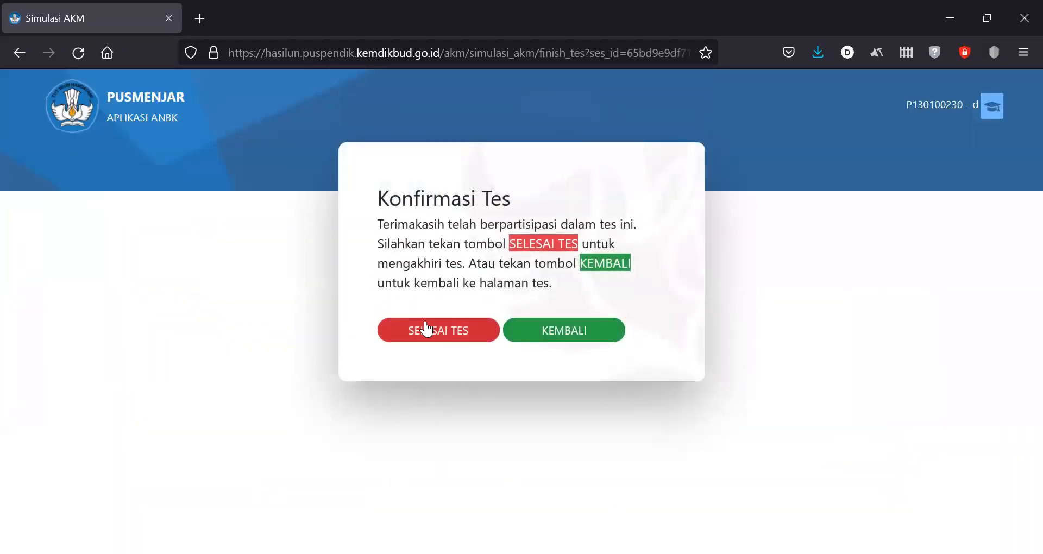
- Finish the Numerasi test with SELESAI TES, scan the results review, and log out
left_click(426, 328)
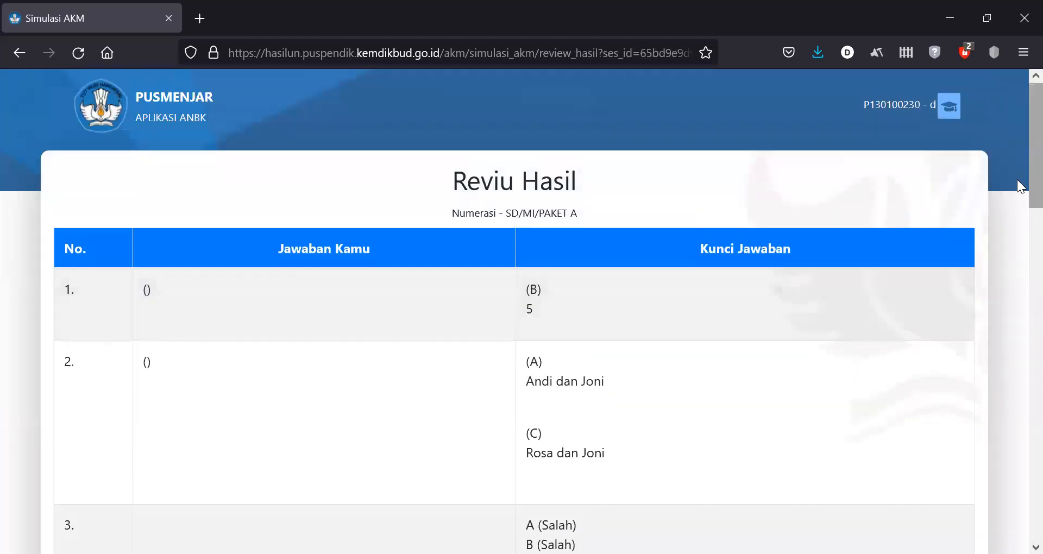
left_click_drag(1035, 186, 973, 529)
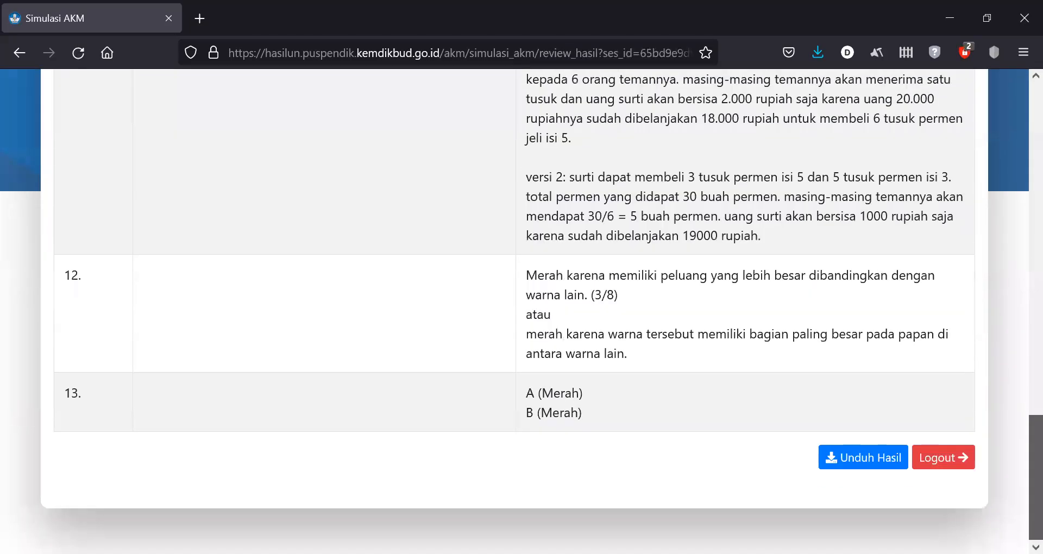
left_click(942, 460)
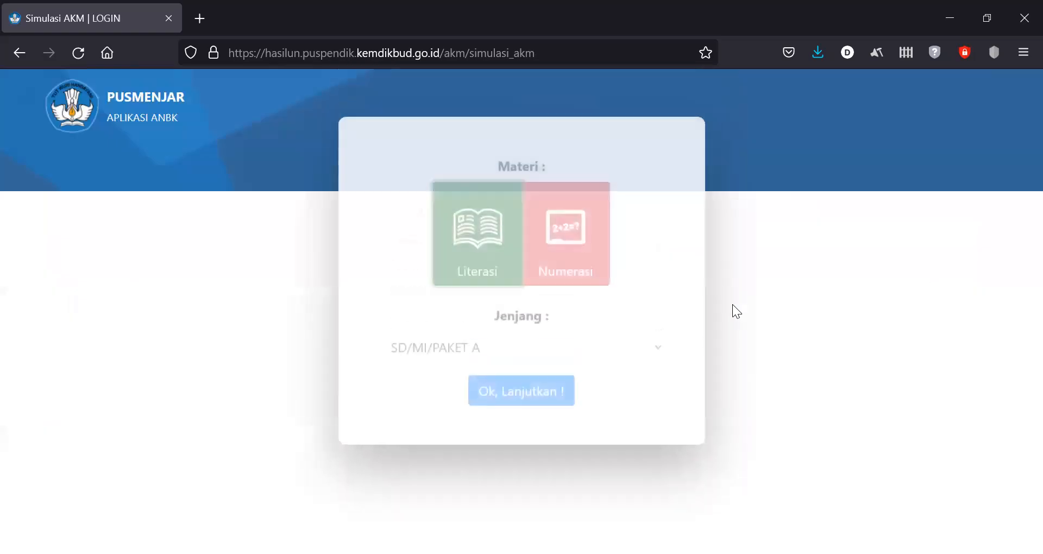